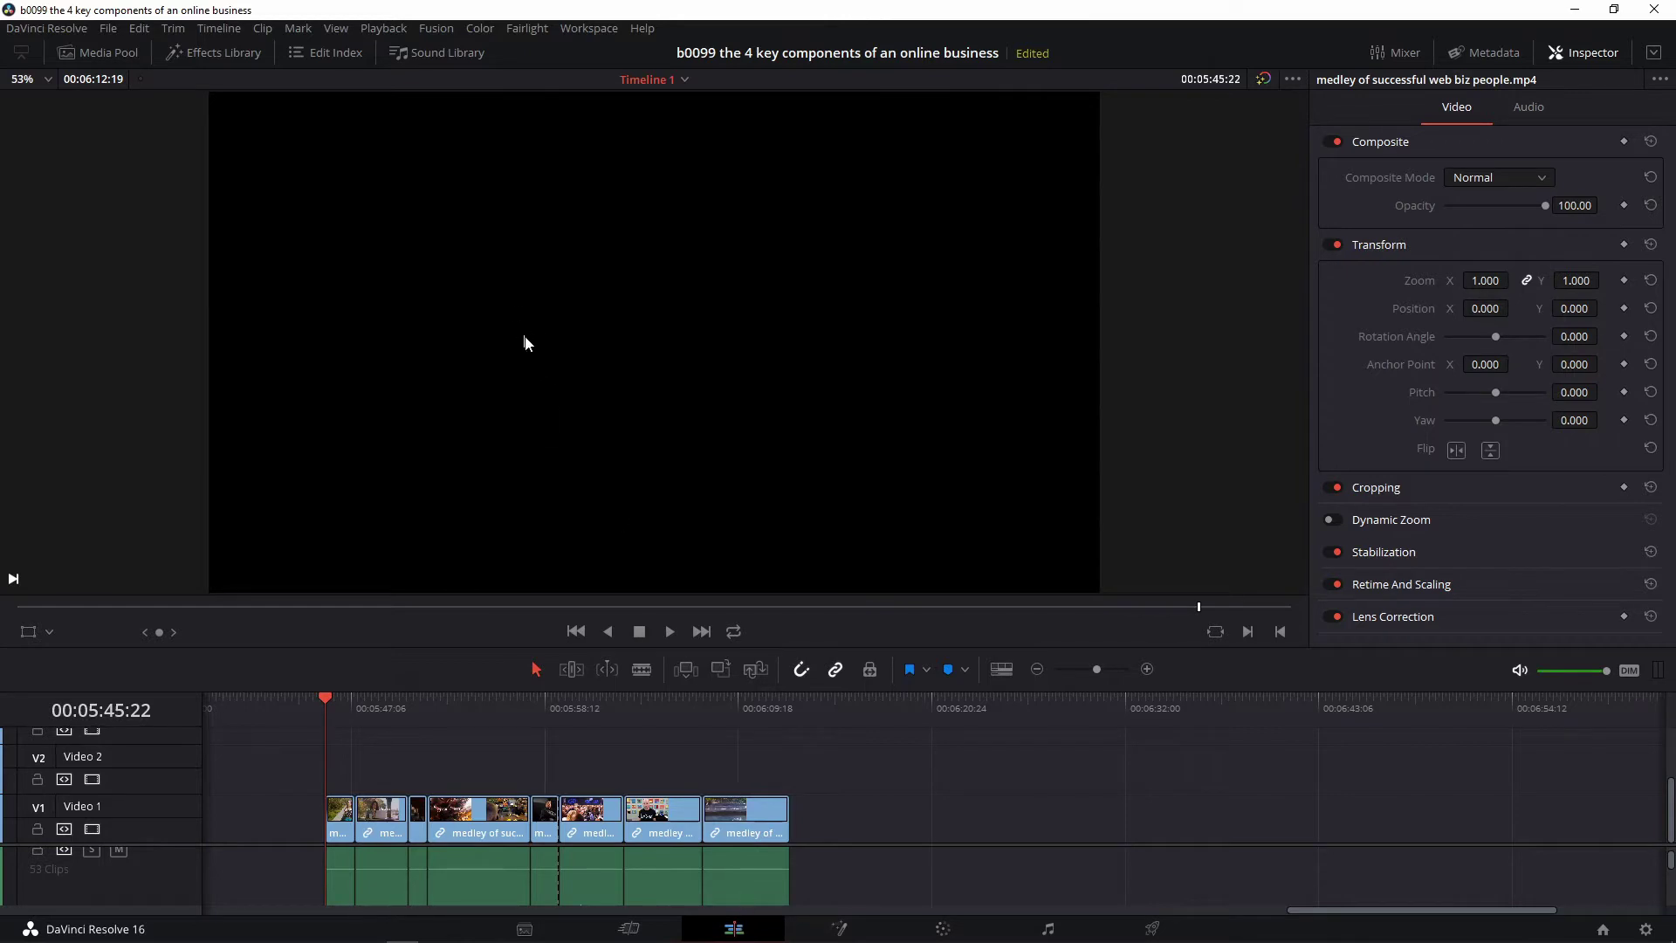
Browse the Effects Library's Video and Audio Transitions, ending on Cross Fade +3 dB, -3 dB and 0 dB.
click(211, 53)
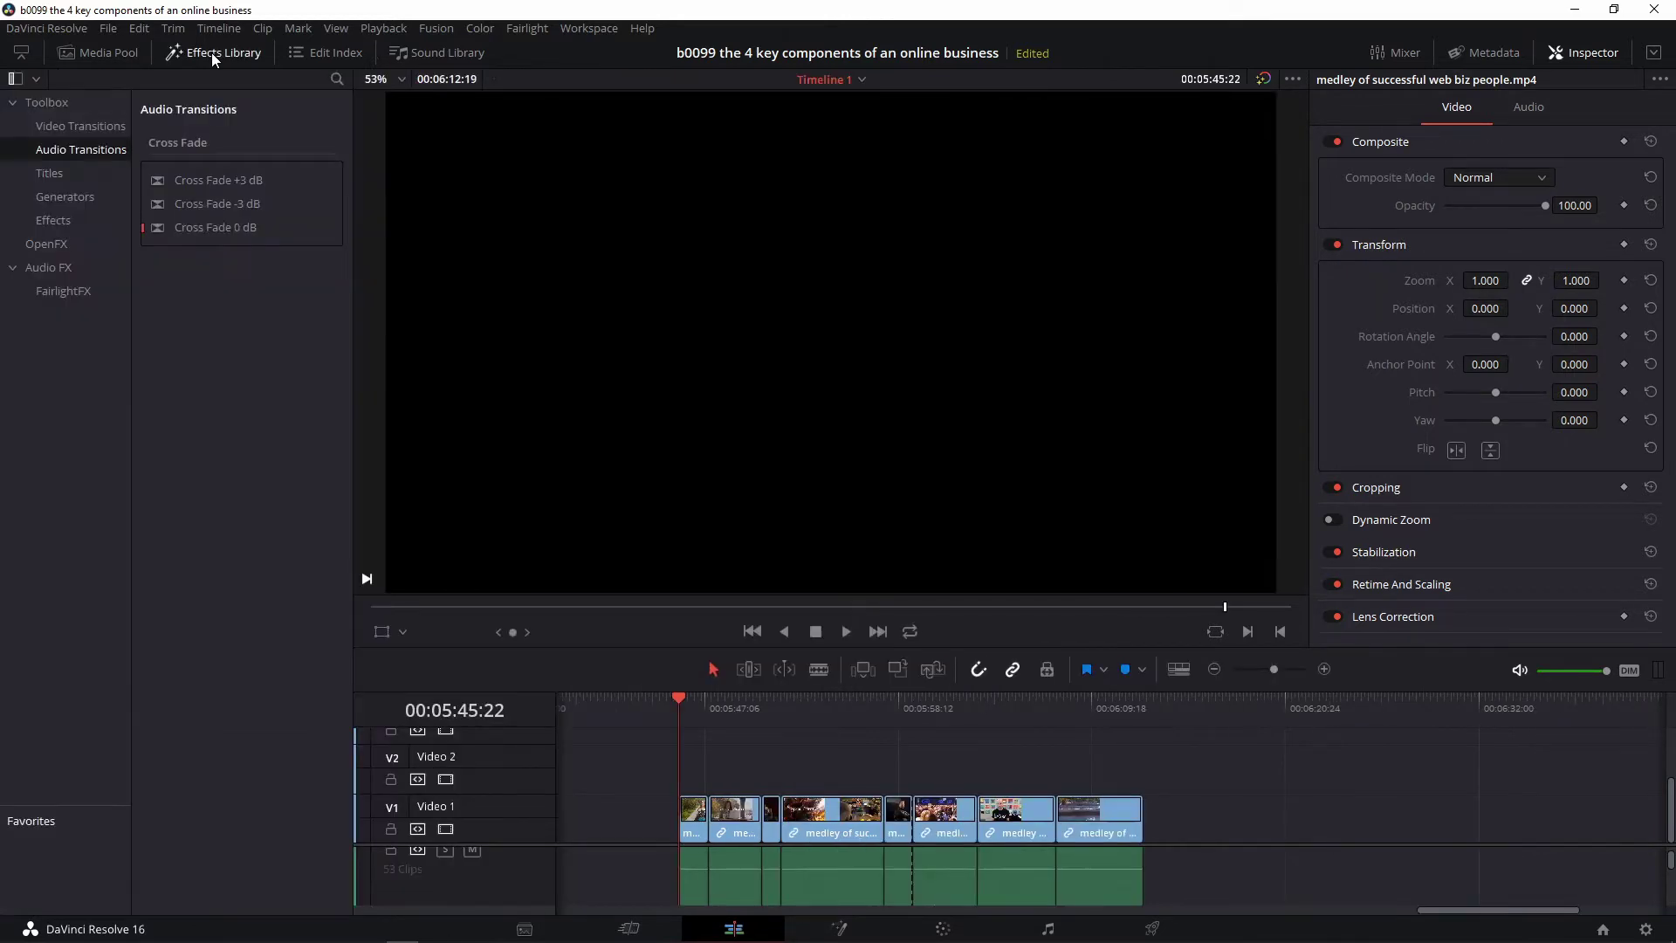
click(61, 124)
click(70, 149)
click(67, 128)
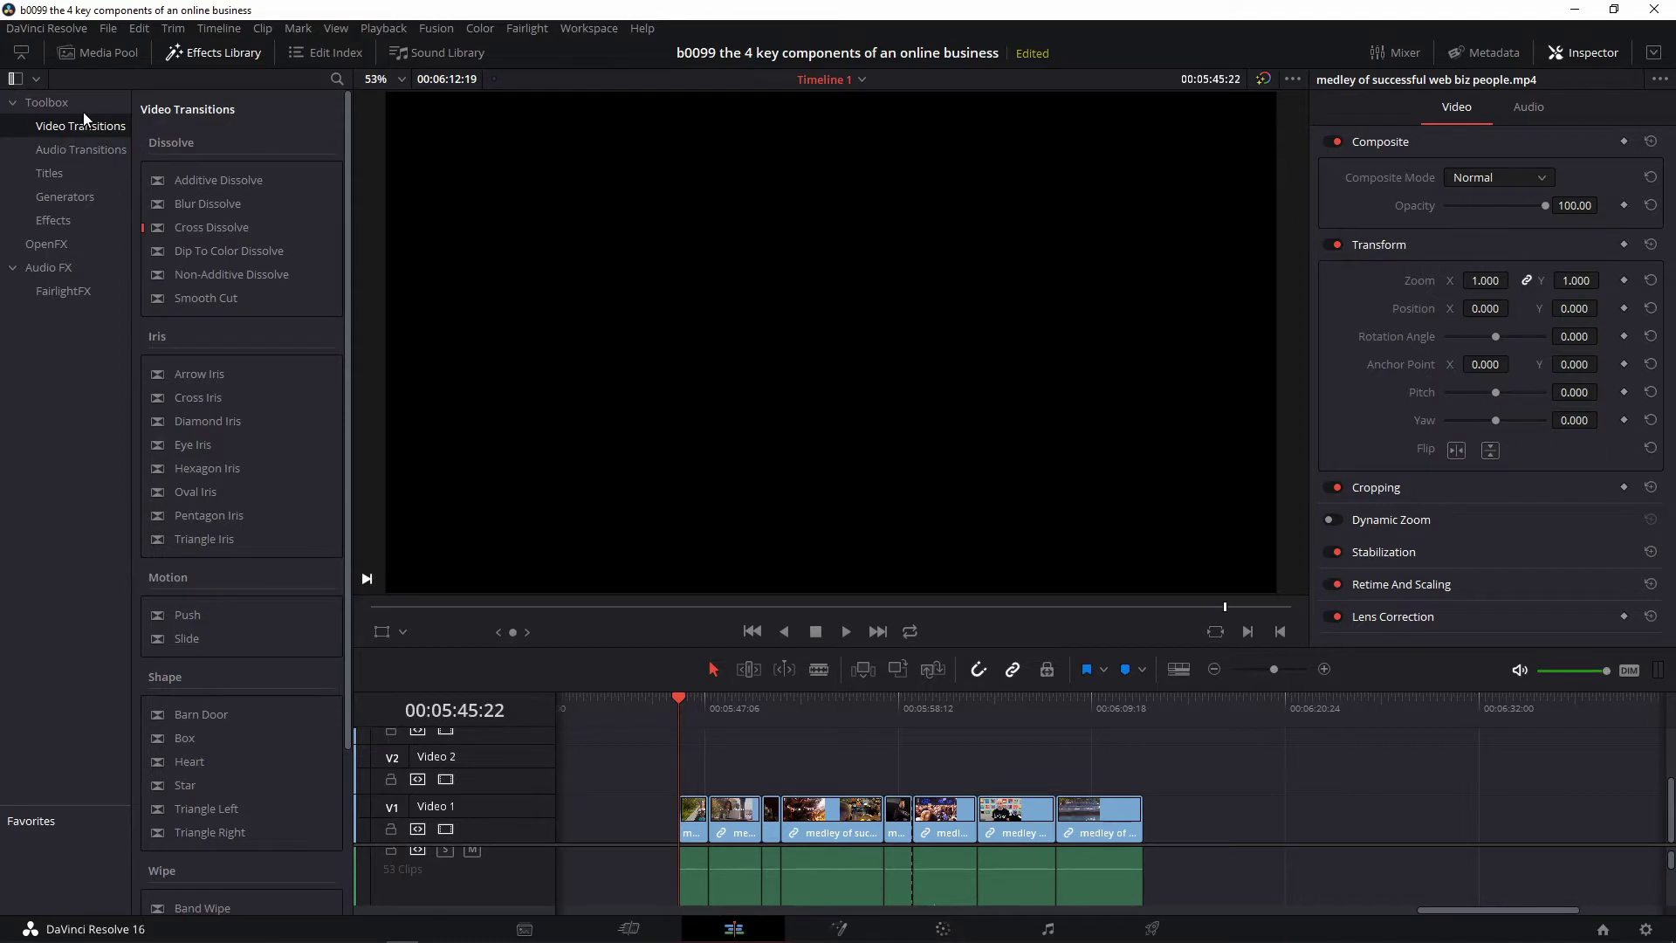
click(65, 151)
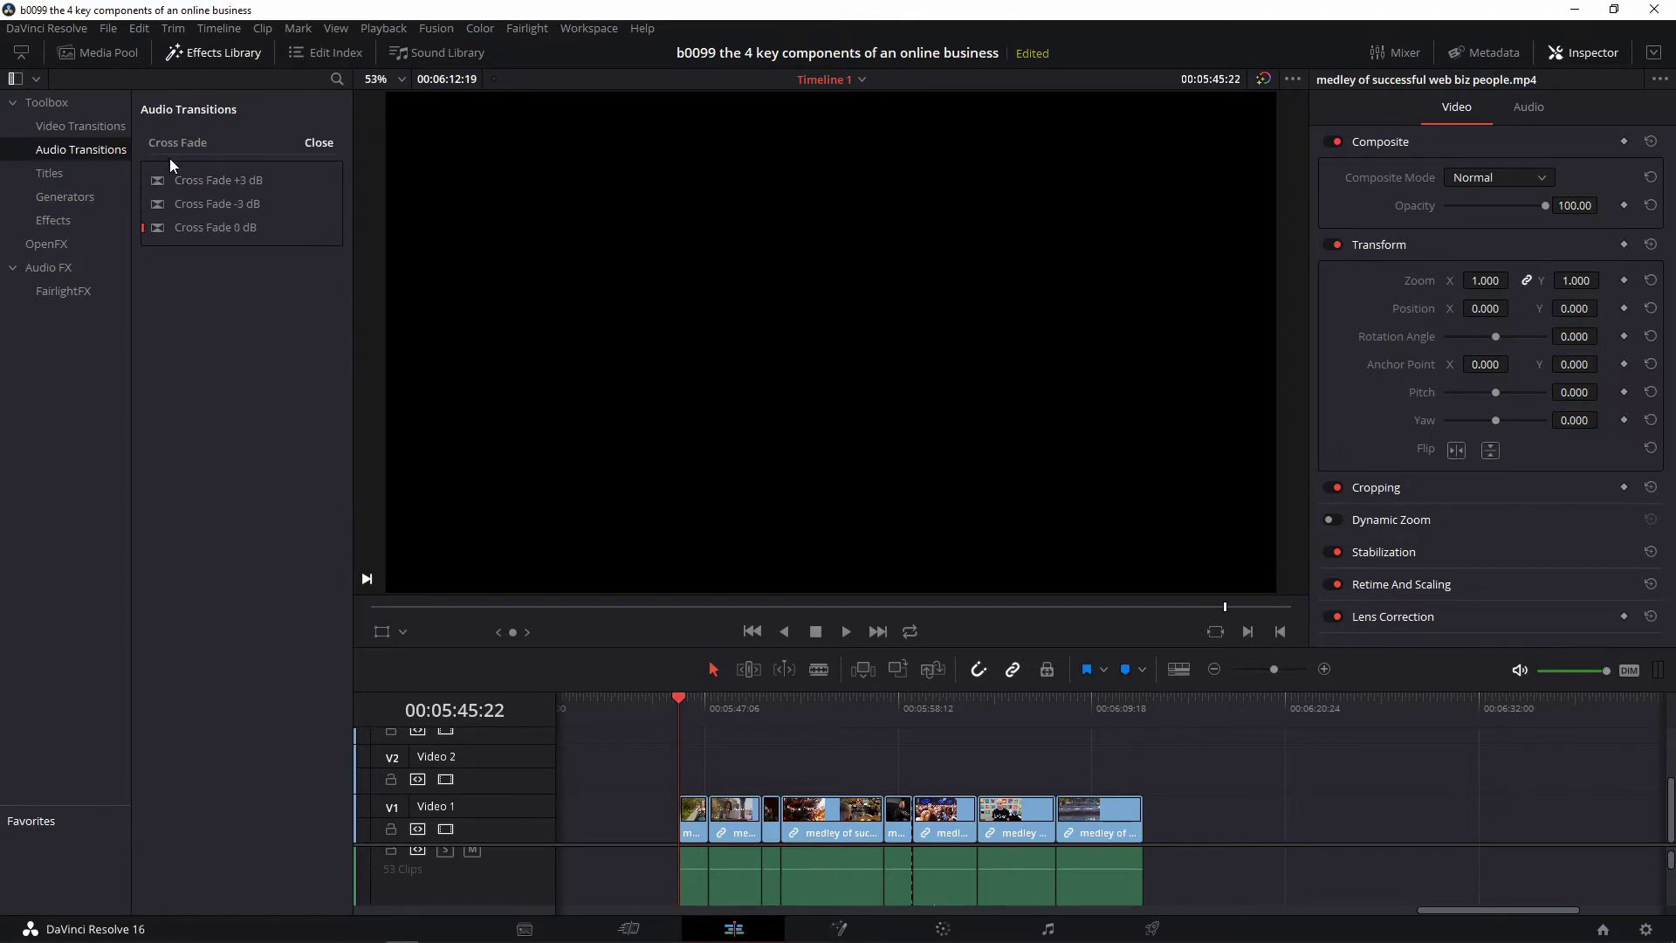
Set Cross Fade -3 dB as standard audio transition and Cross Dissolve, after Blur Dissolve, as standard video transition.
right_click(206, 207)
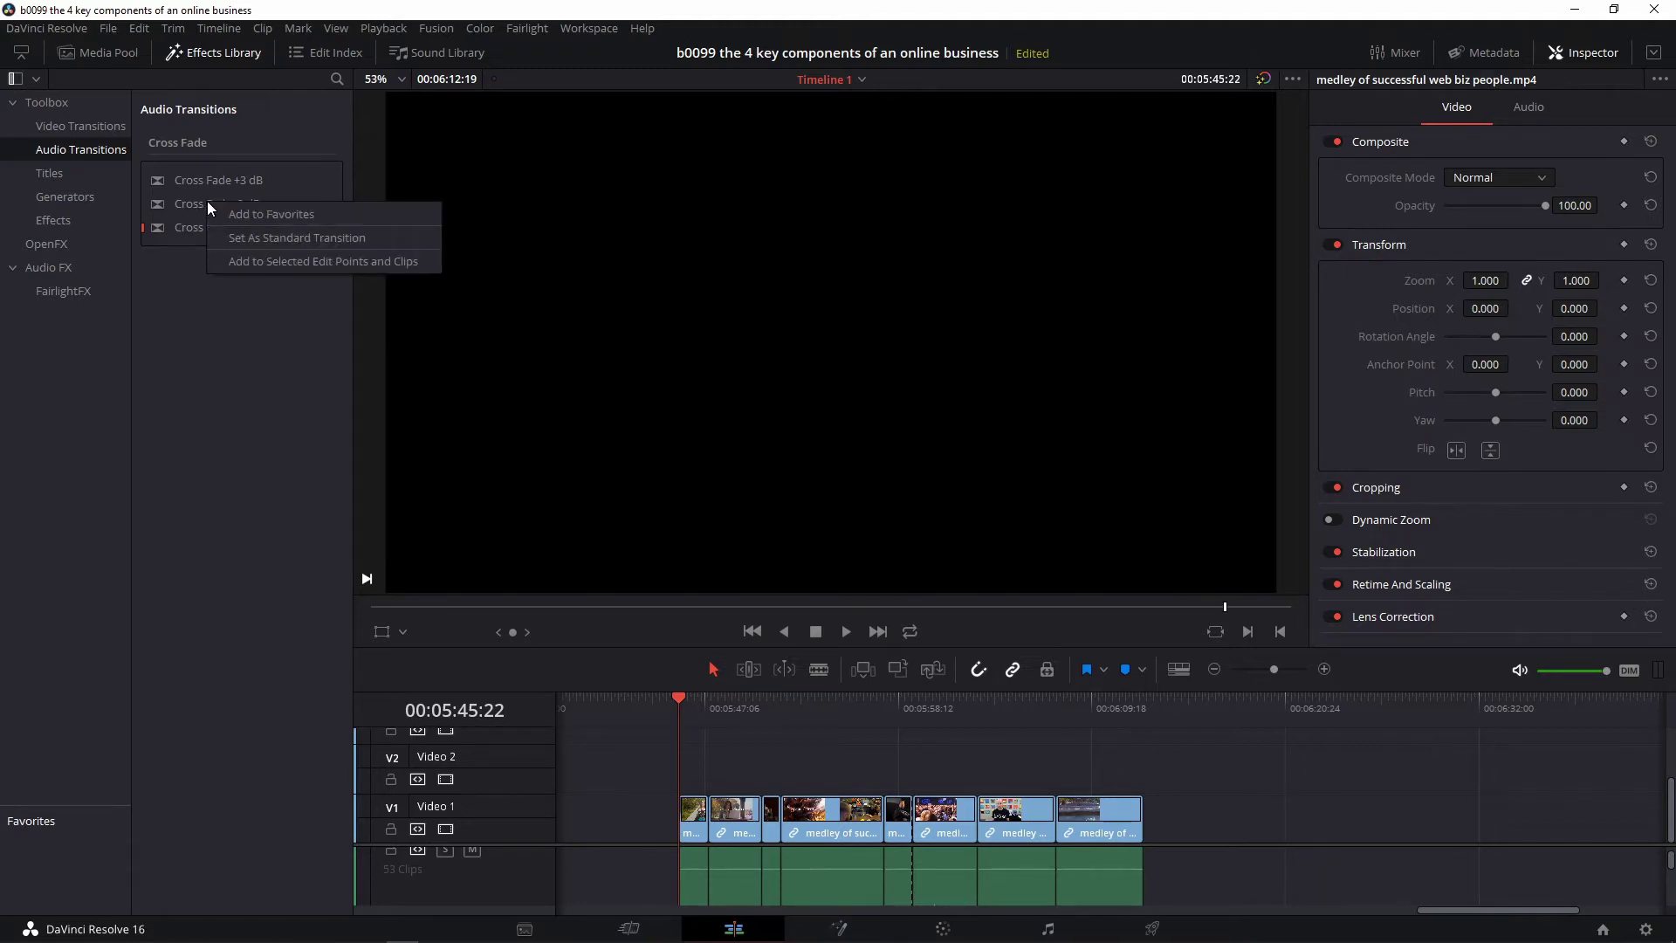
click(244, 239)
click(61, 125)
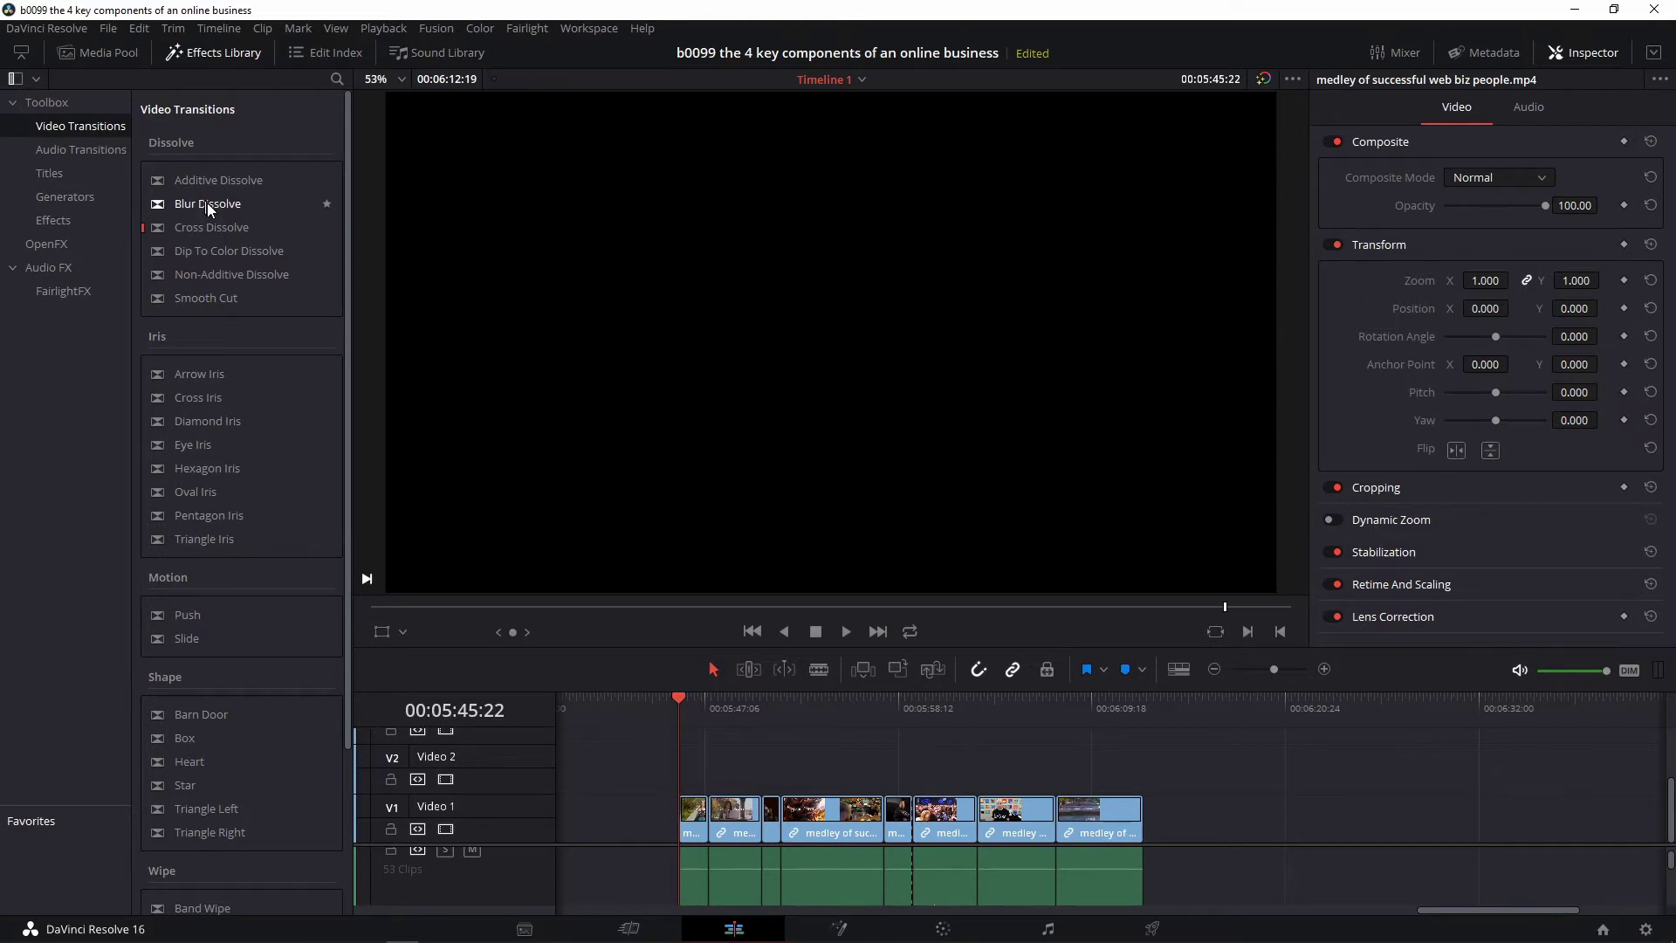
right_click(213, 206)
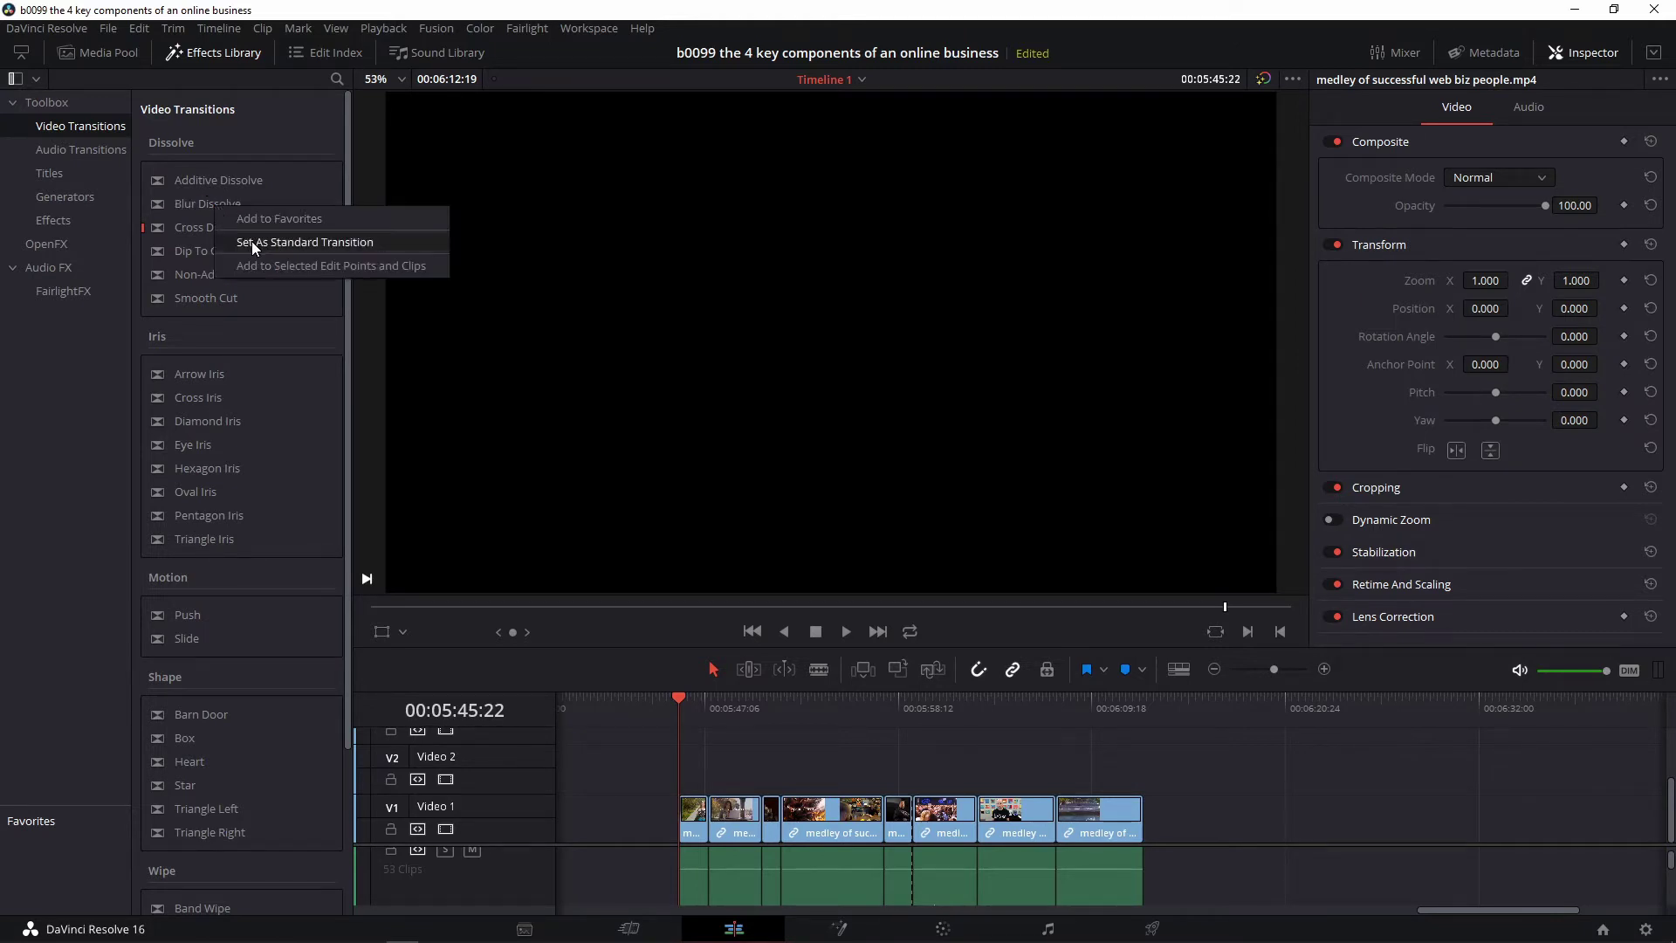
click(252, 241)
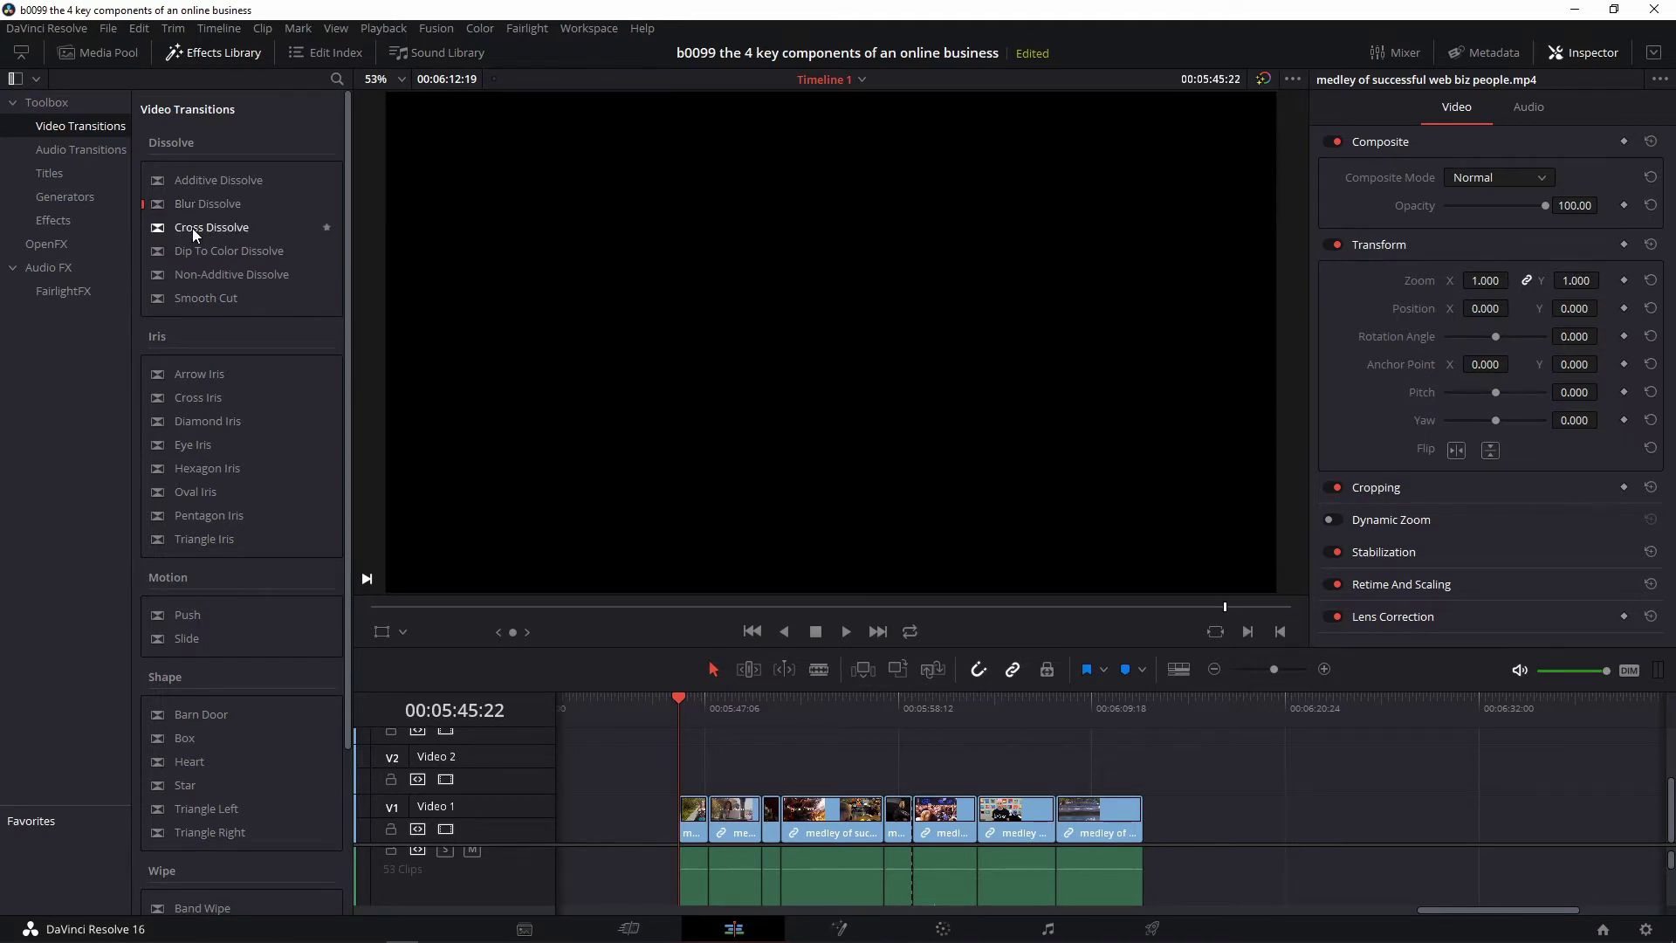
right_click(193, 230)
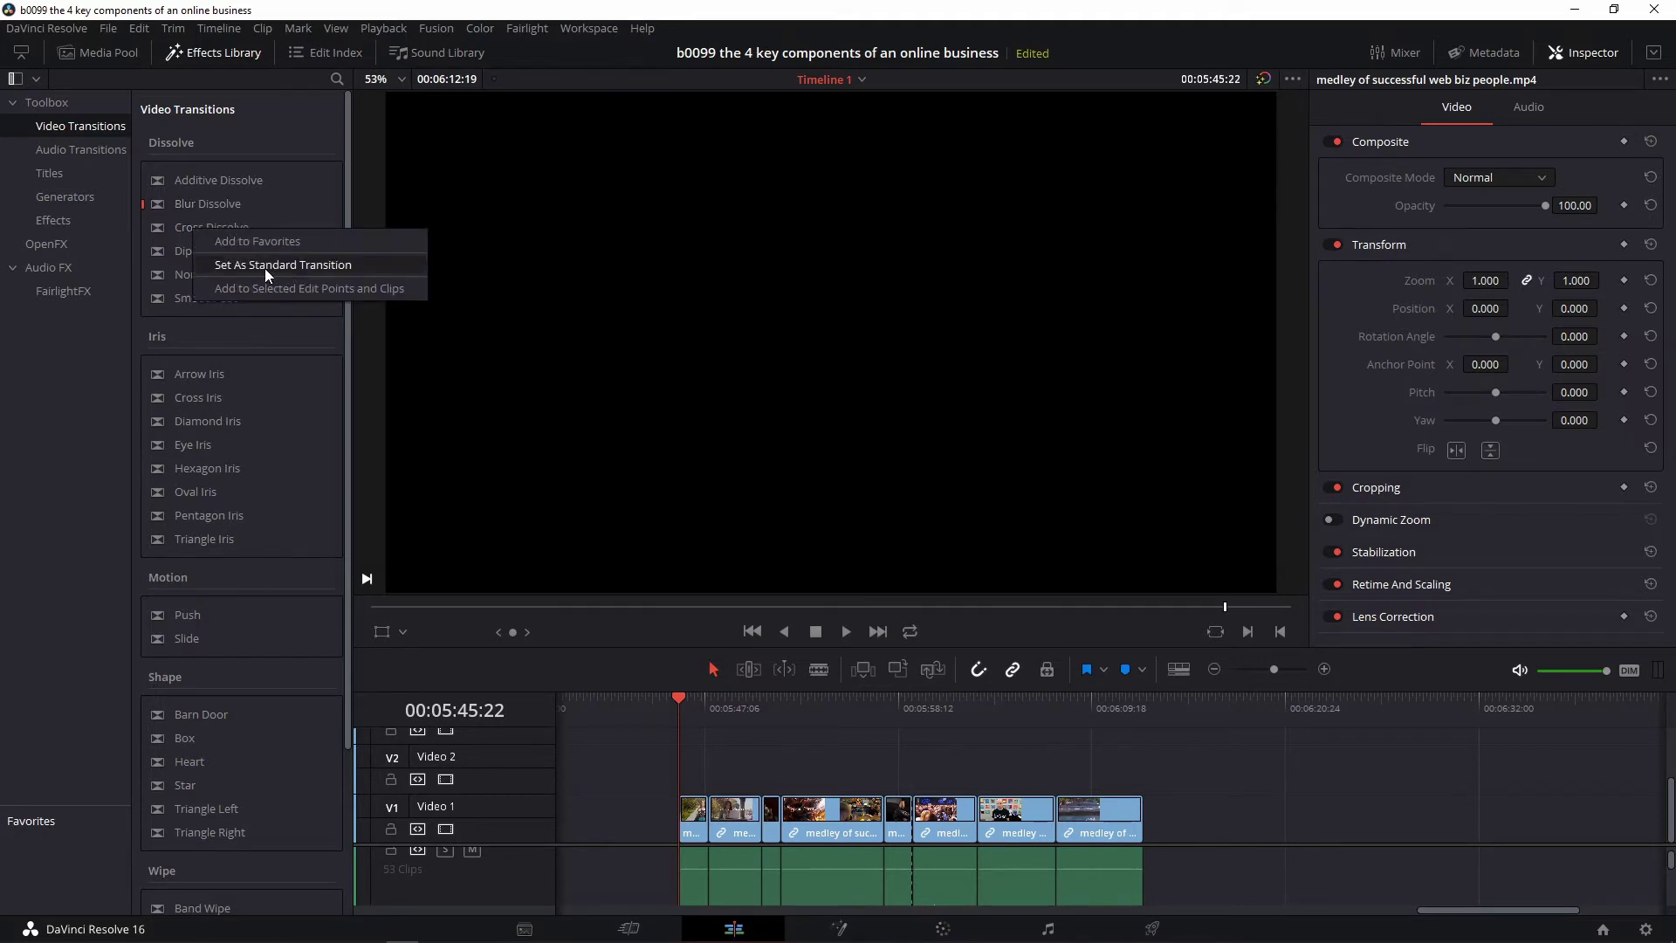
click(265, 267)
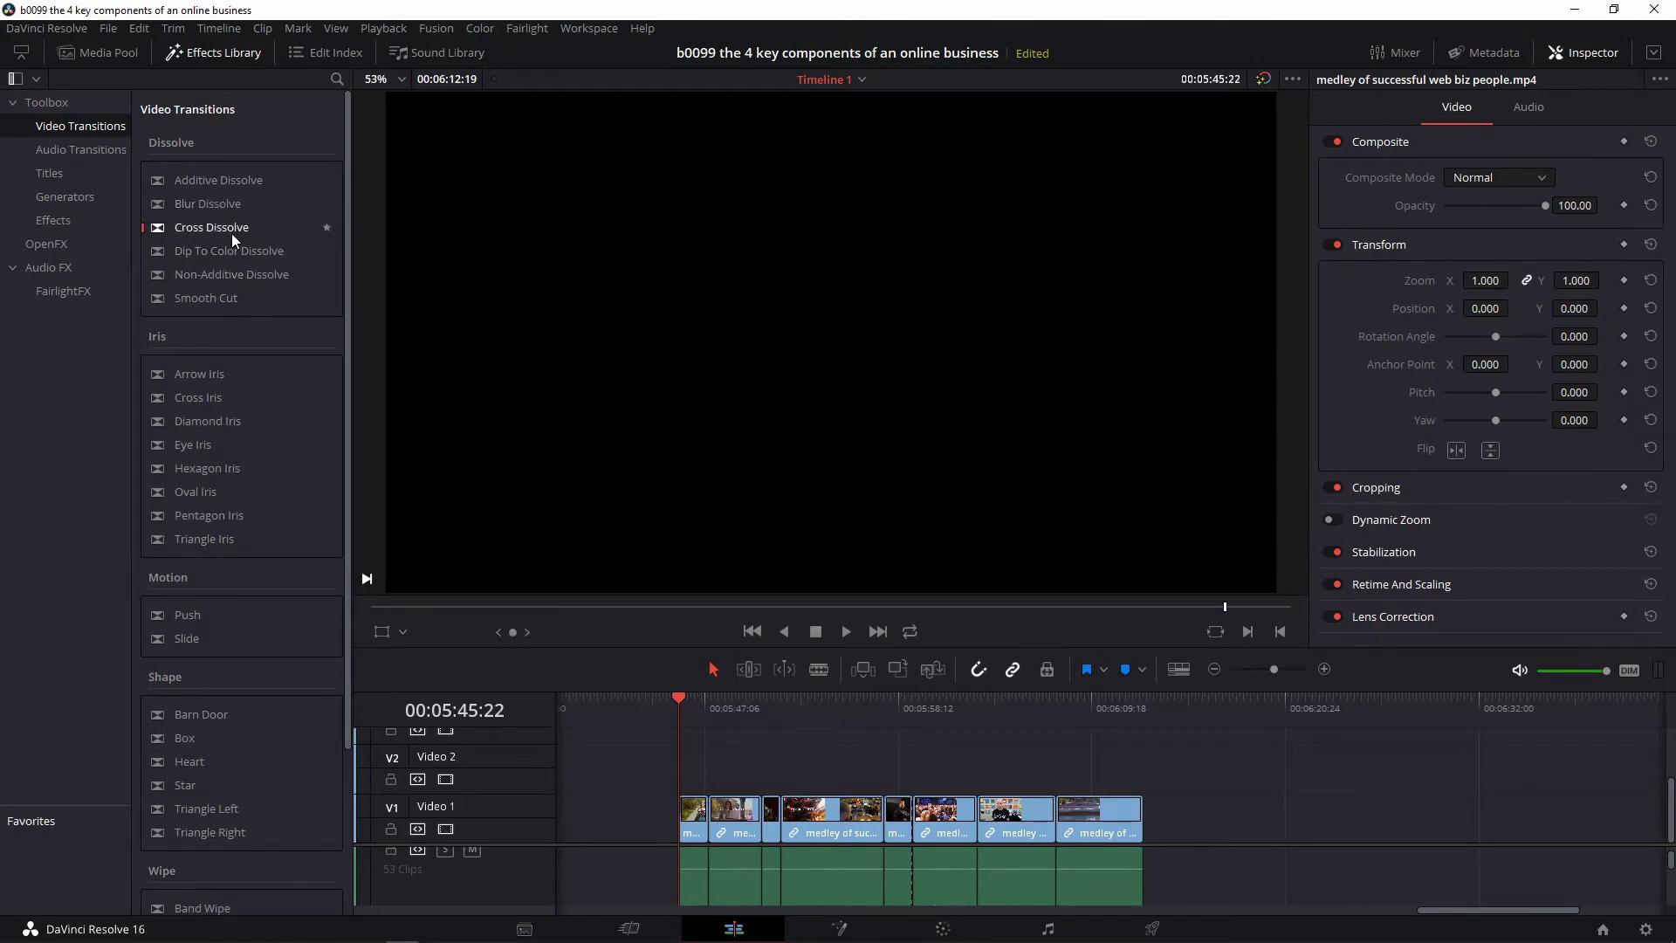
click(734, 703)
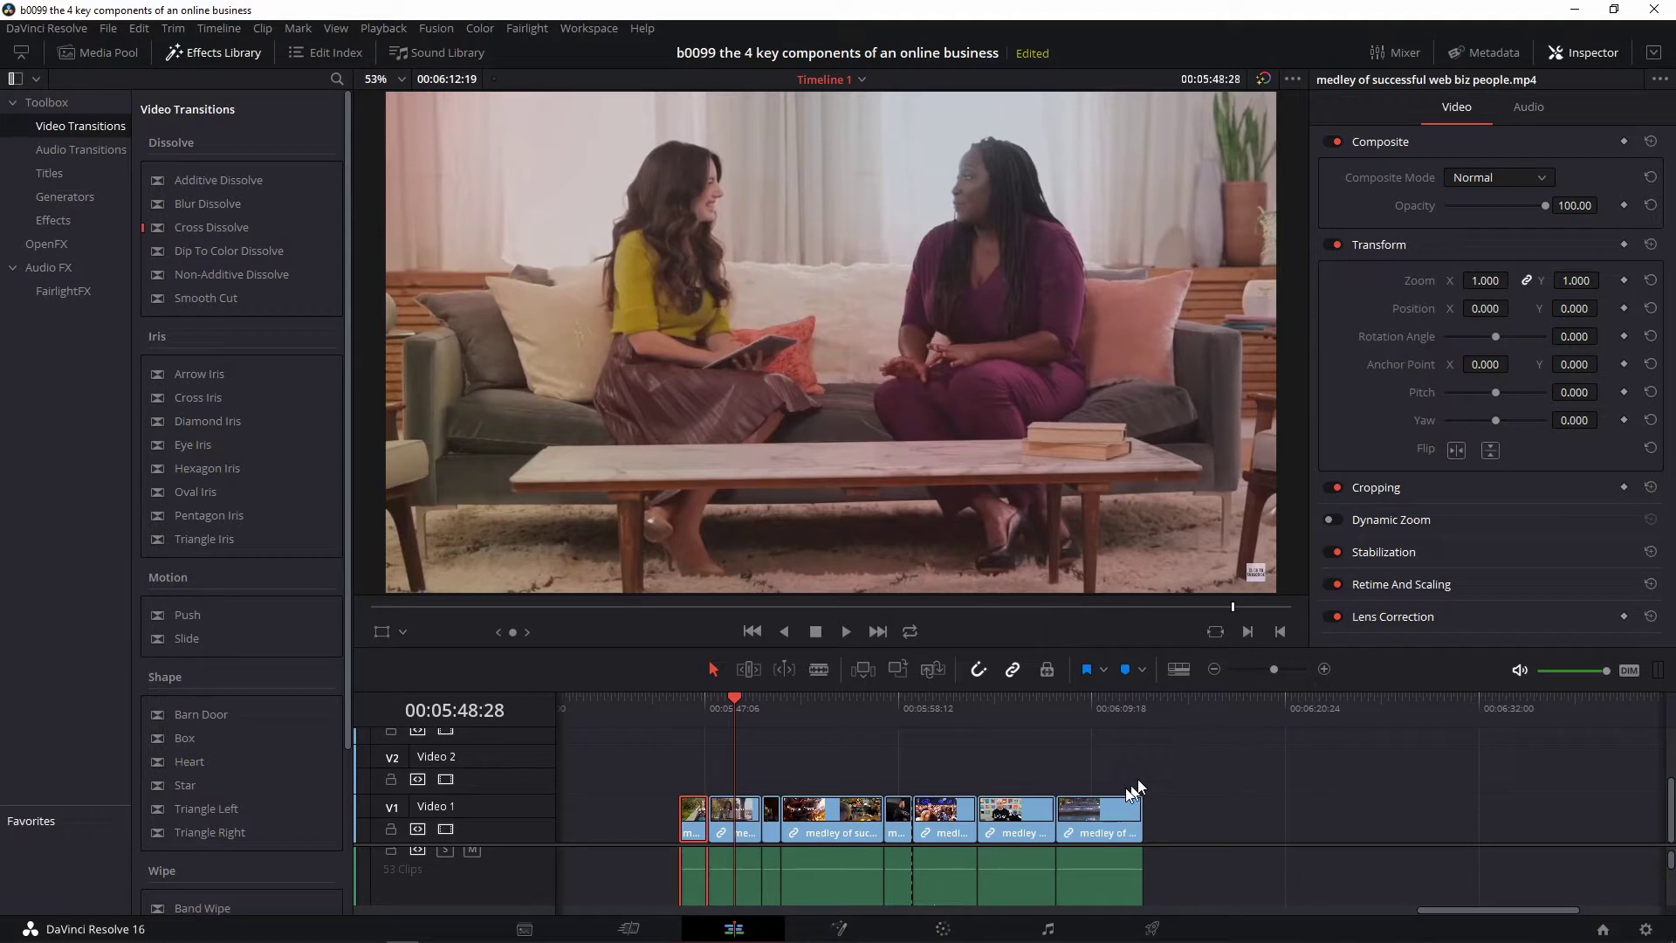
Zoom the timeline in and play back the opening clips from the playhead.
click(1323, 669)
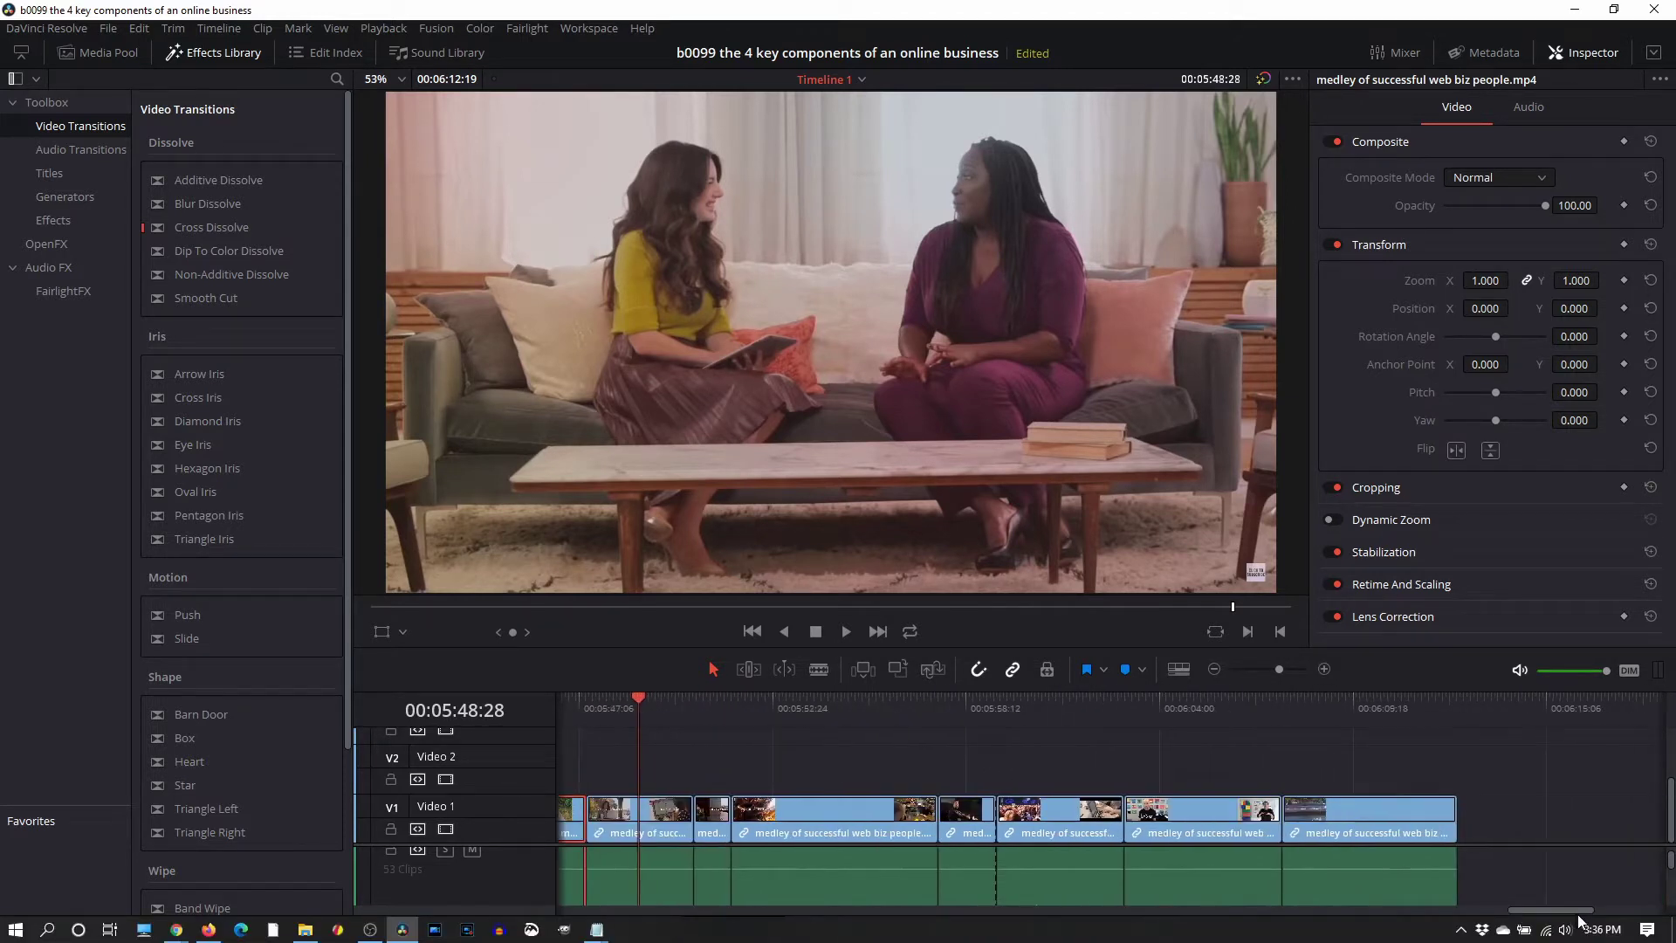
drag(767, 700, 694, 713)
key(space)
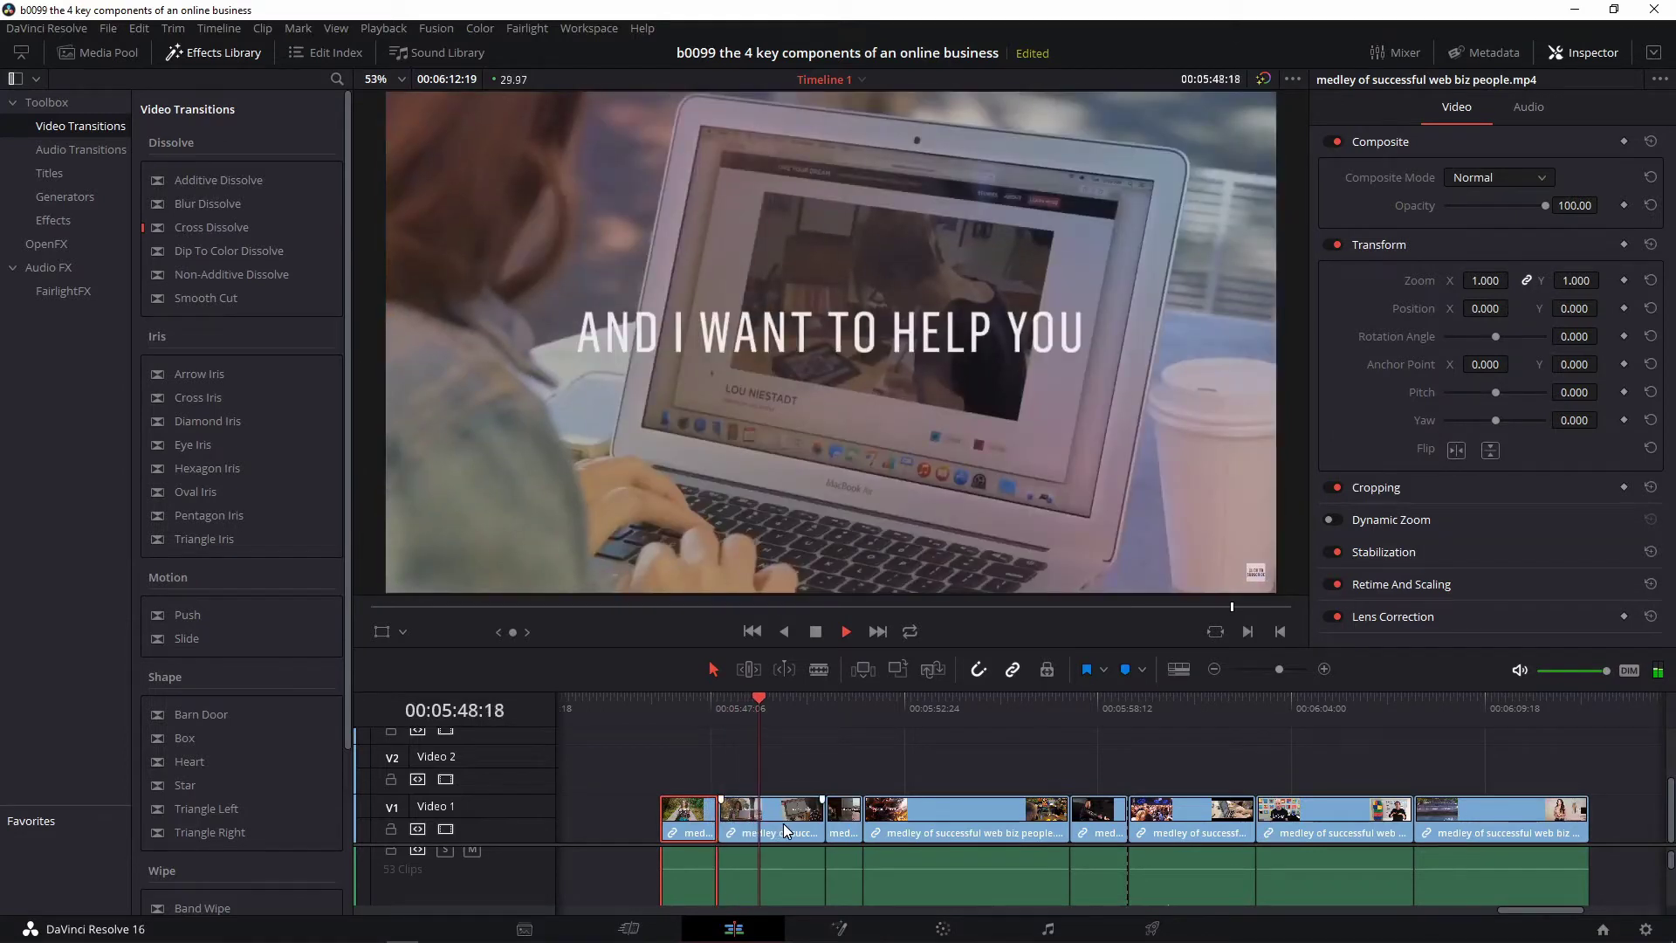
key(space)
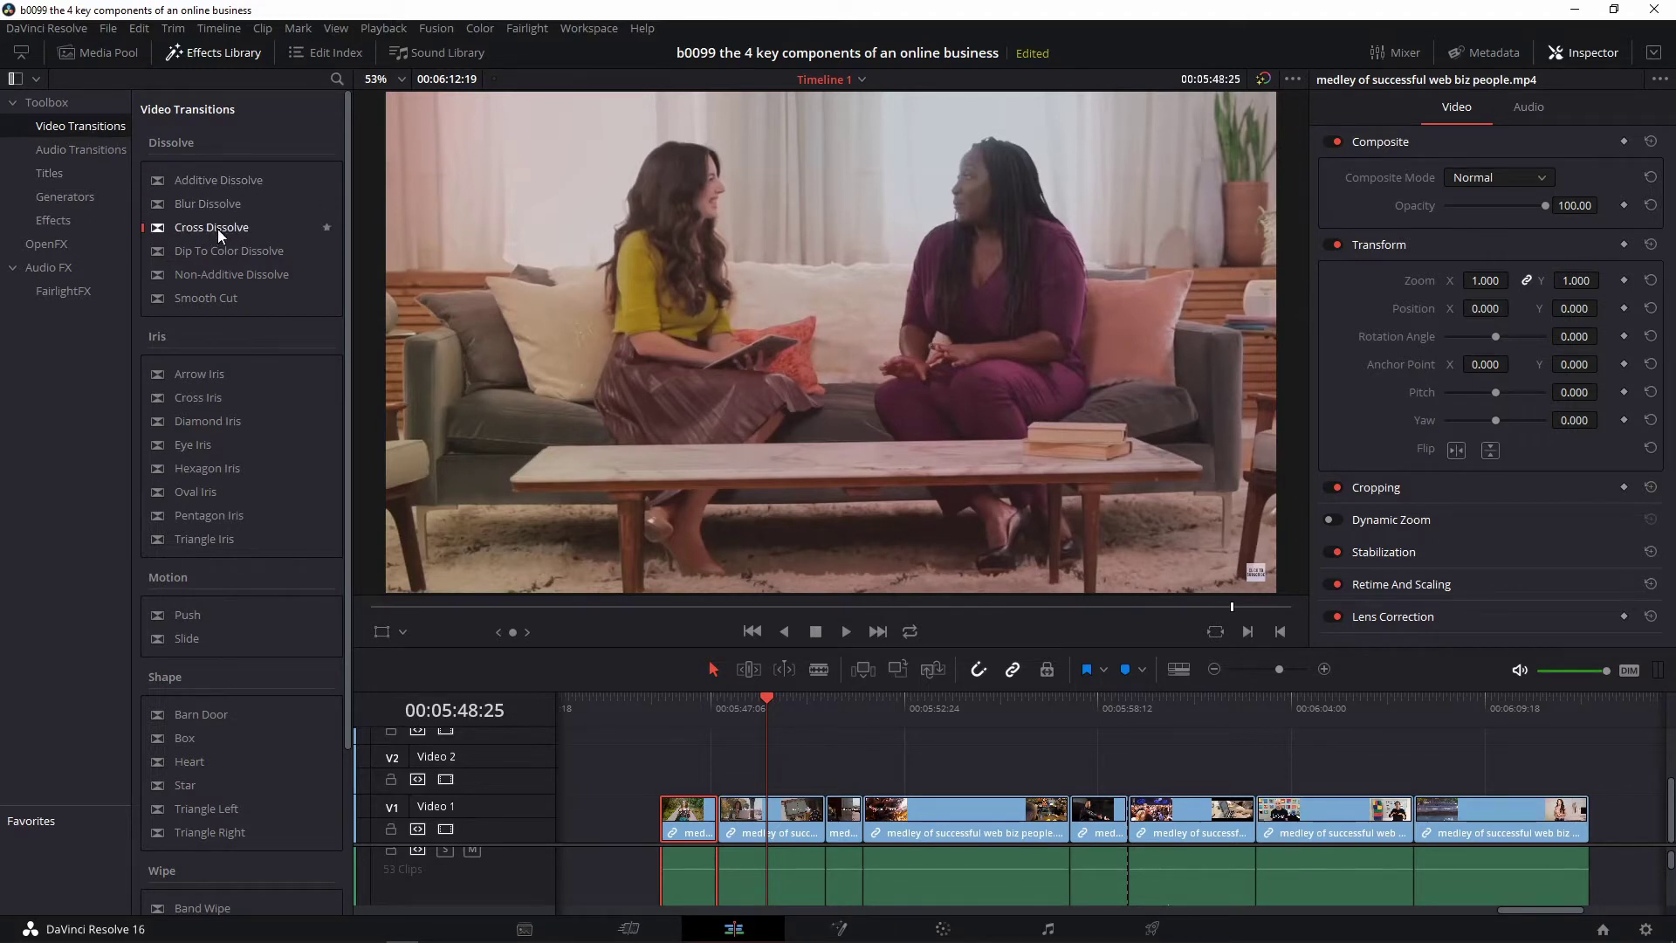
Drop a Cross Dissolve on the first Video 1 cut and play it back.
drag(219, 228, 718, 815)
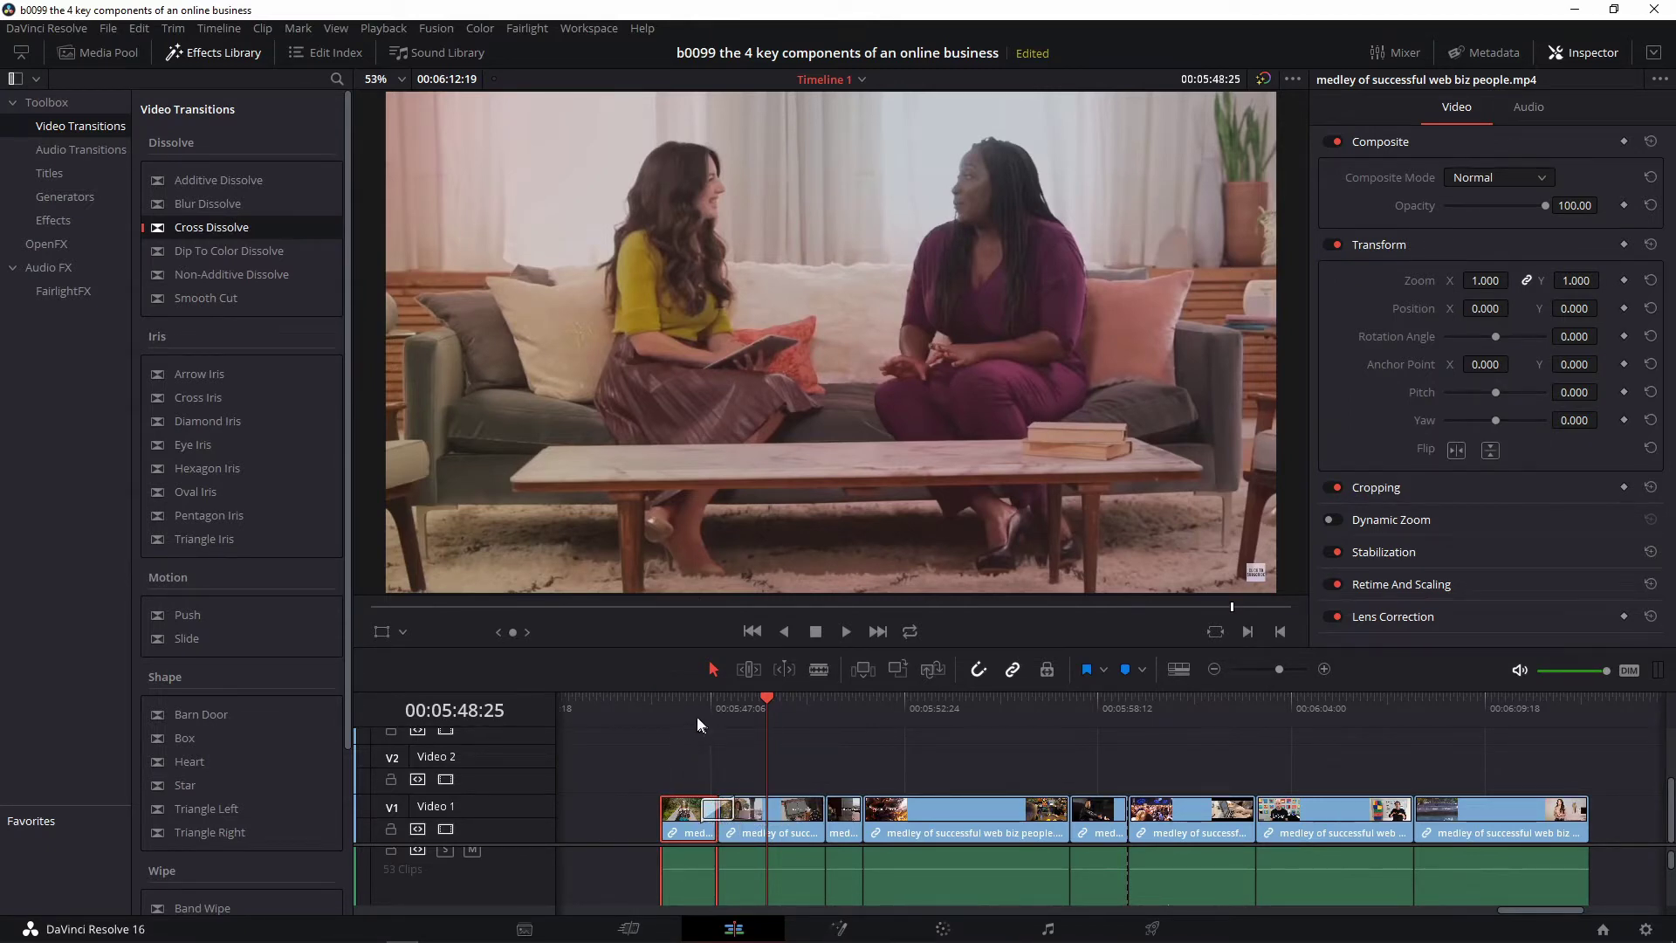
click(686, 703)
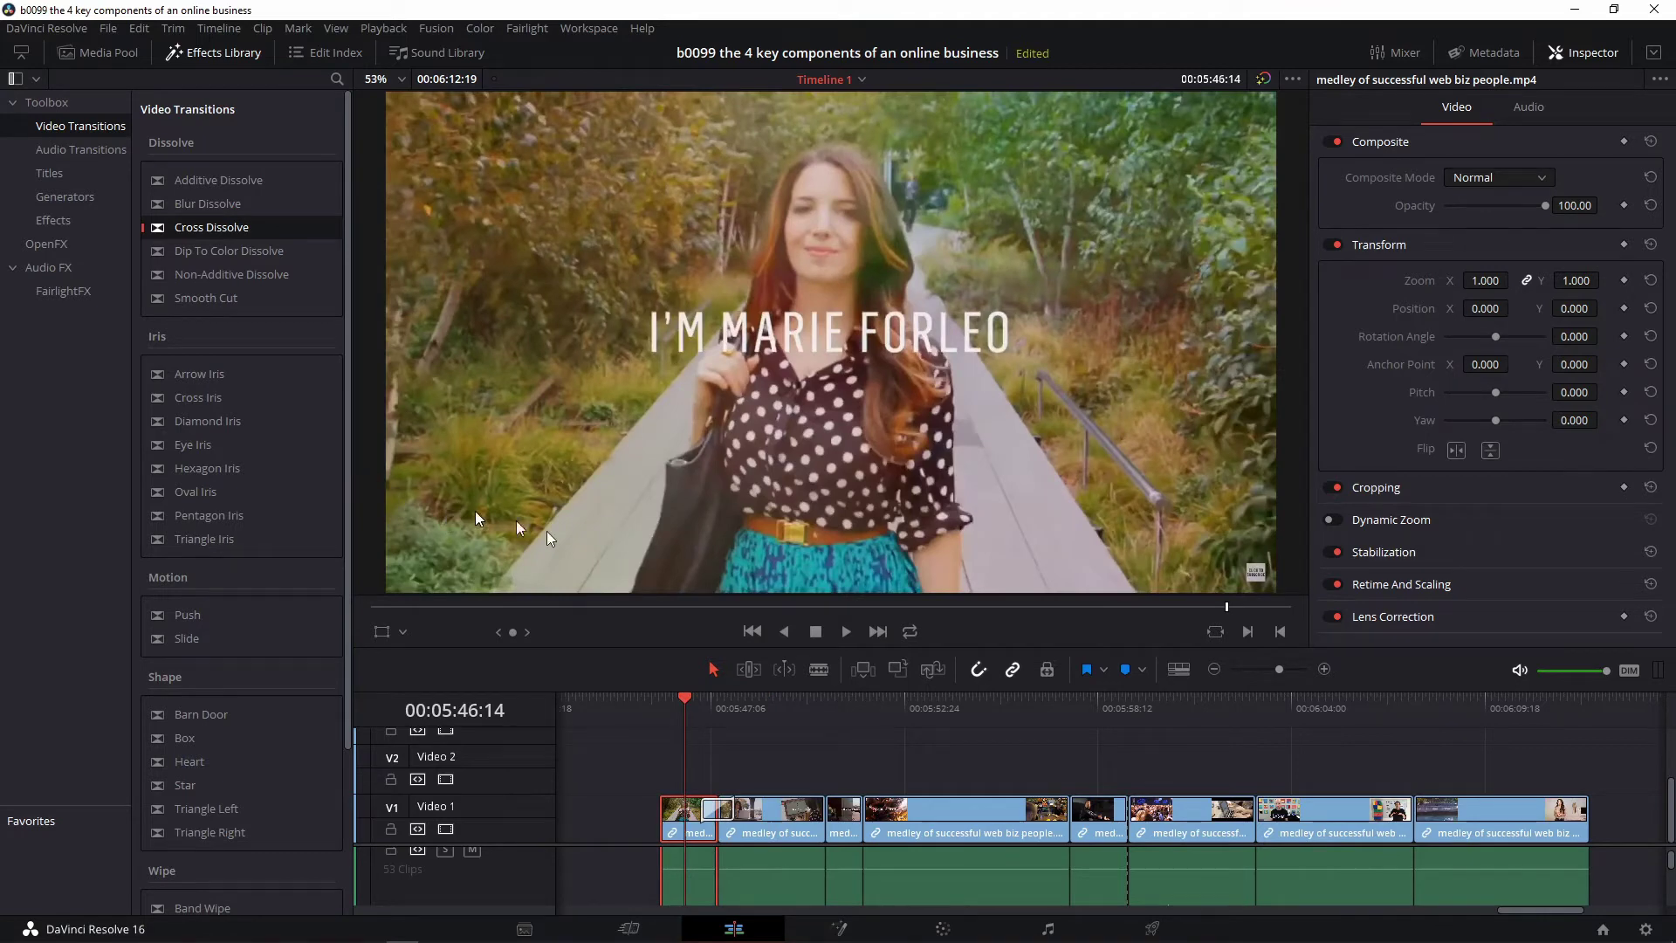
key(space)
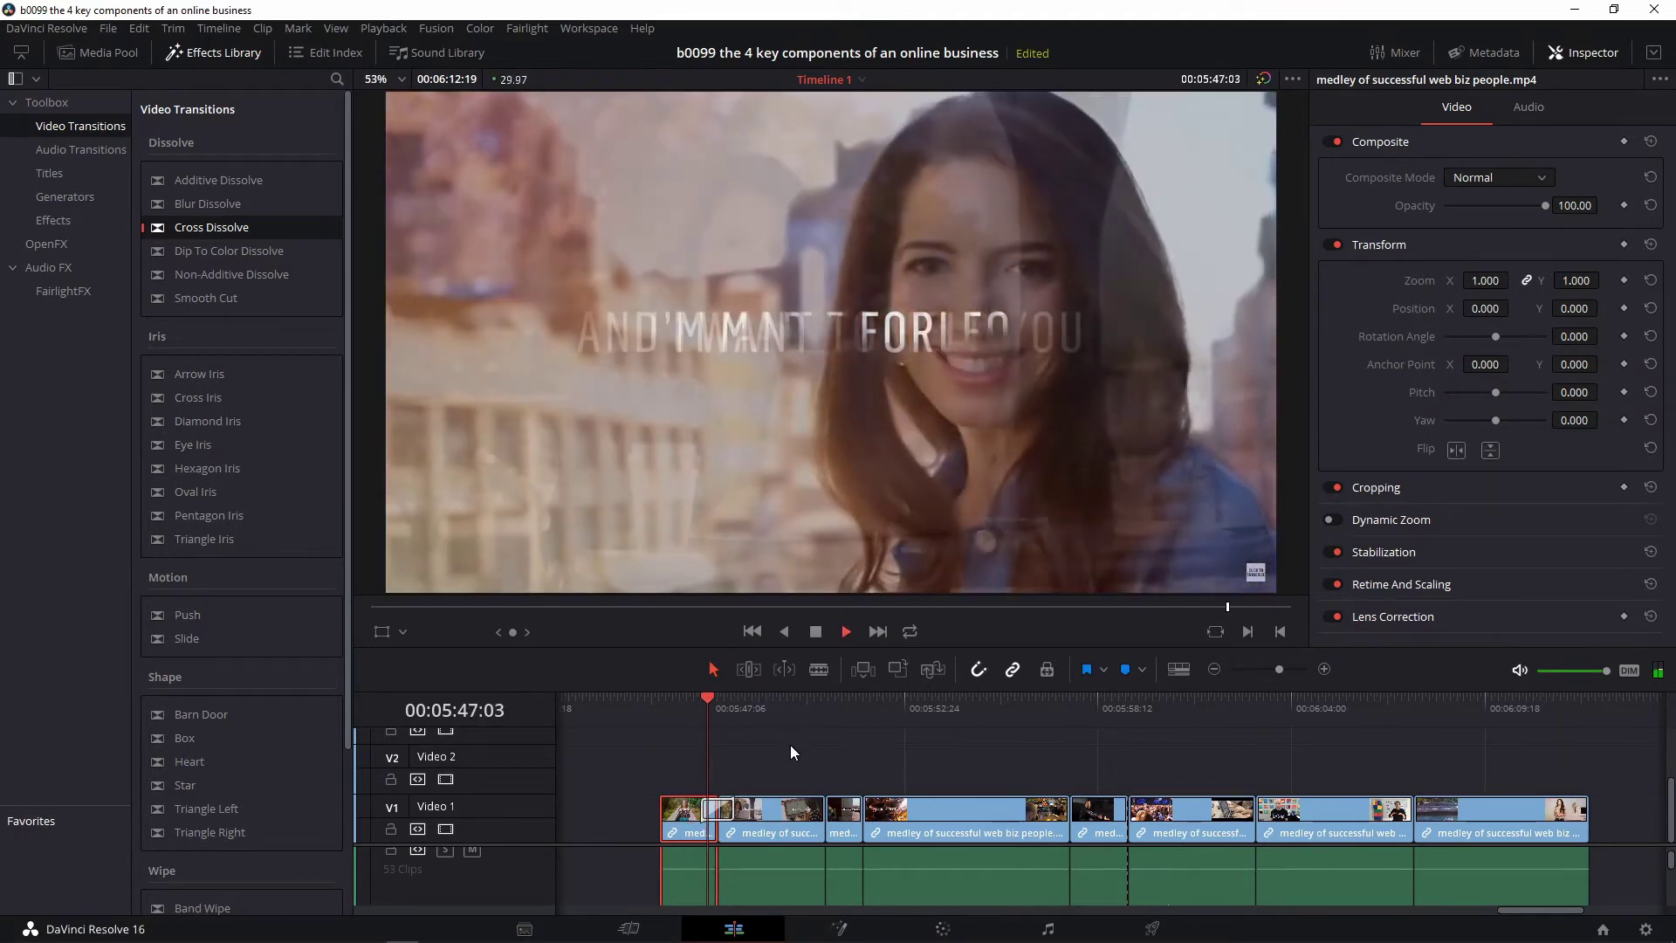
key(space)
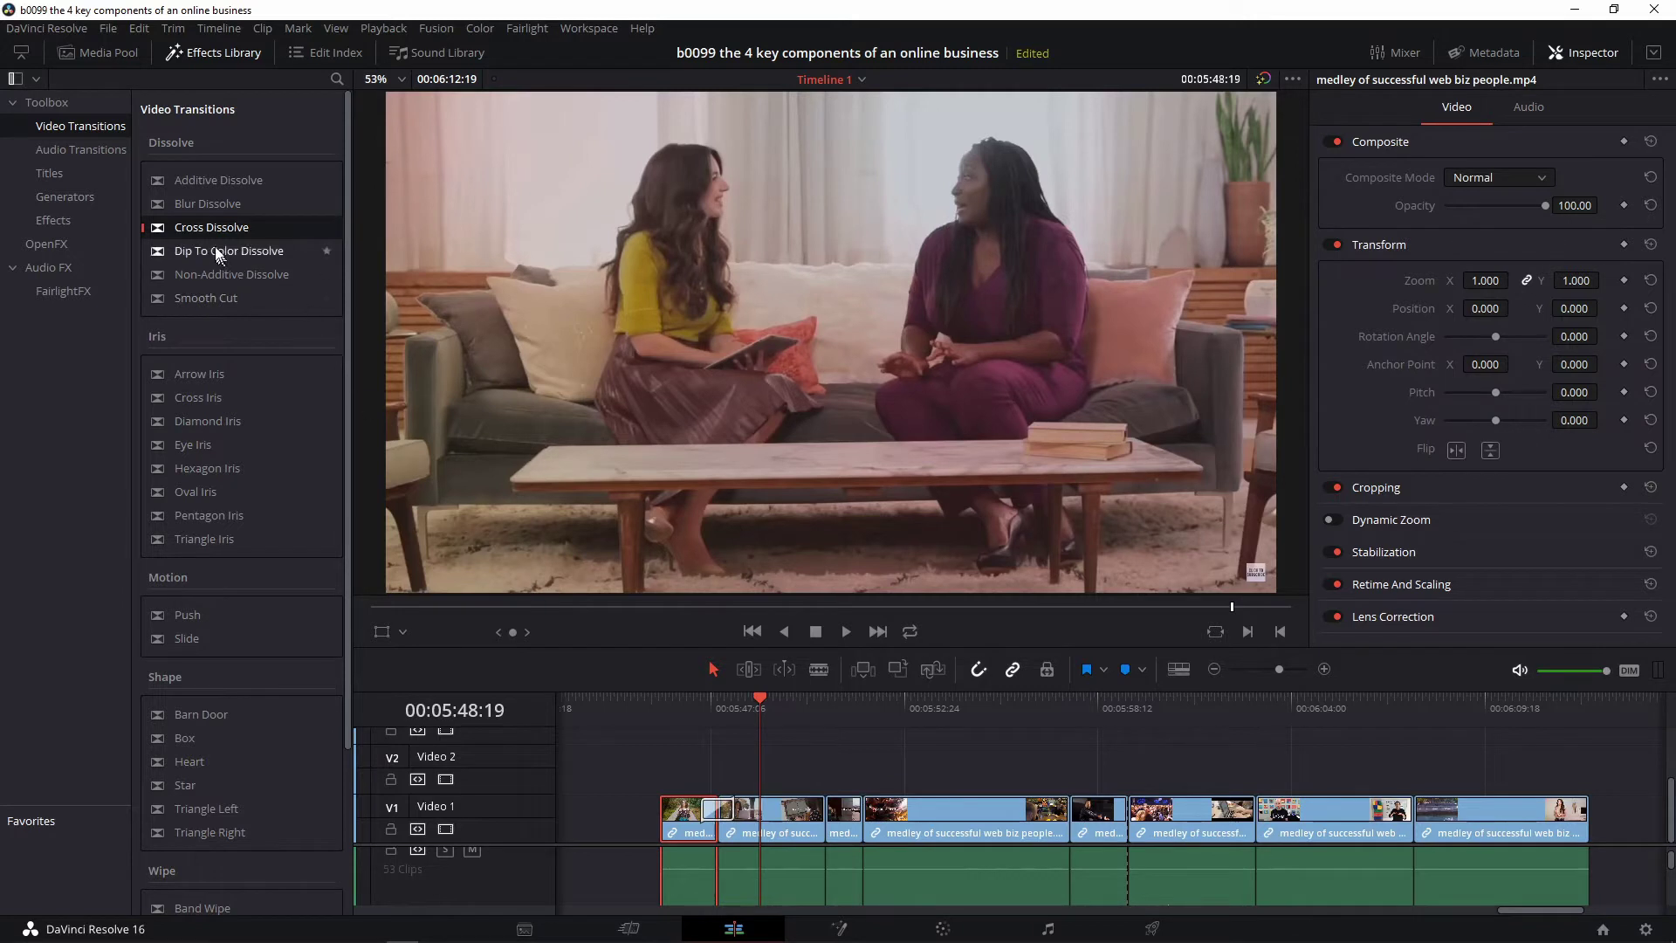
click(201, 229)
Deselect the clip, return the playhead to the start, and marquee-select all Video 1 and audio clips.
click(1093, 736)
key(Up)
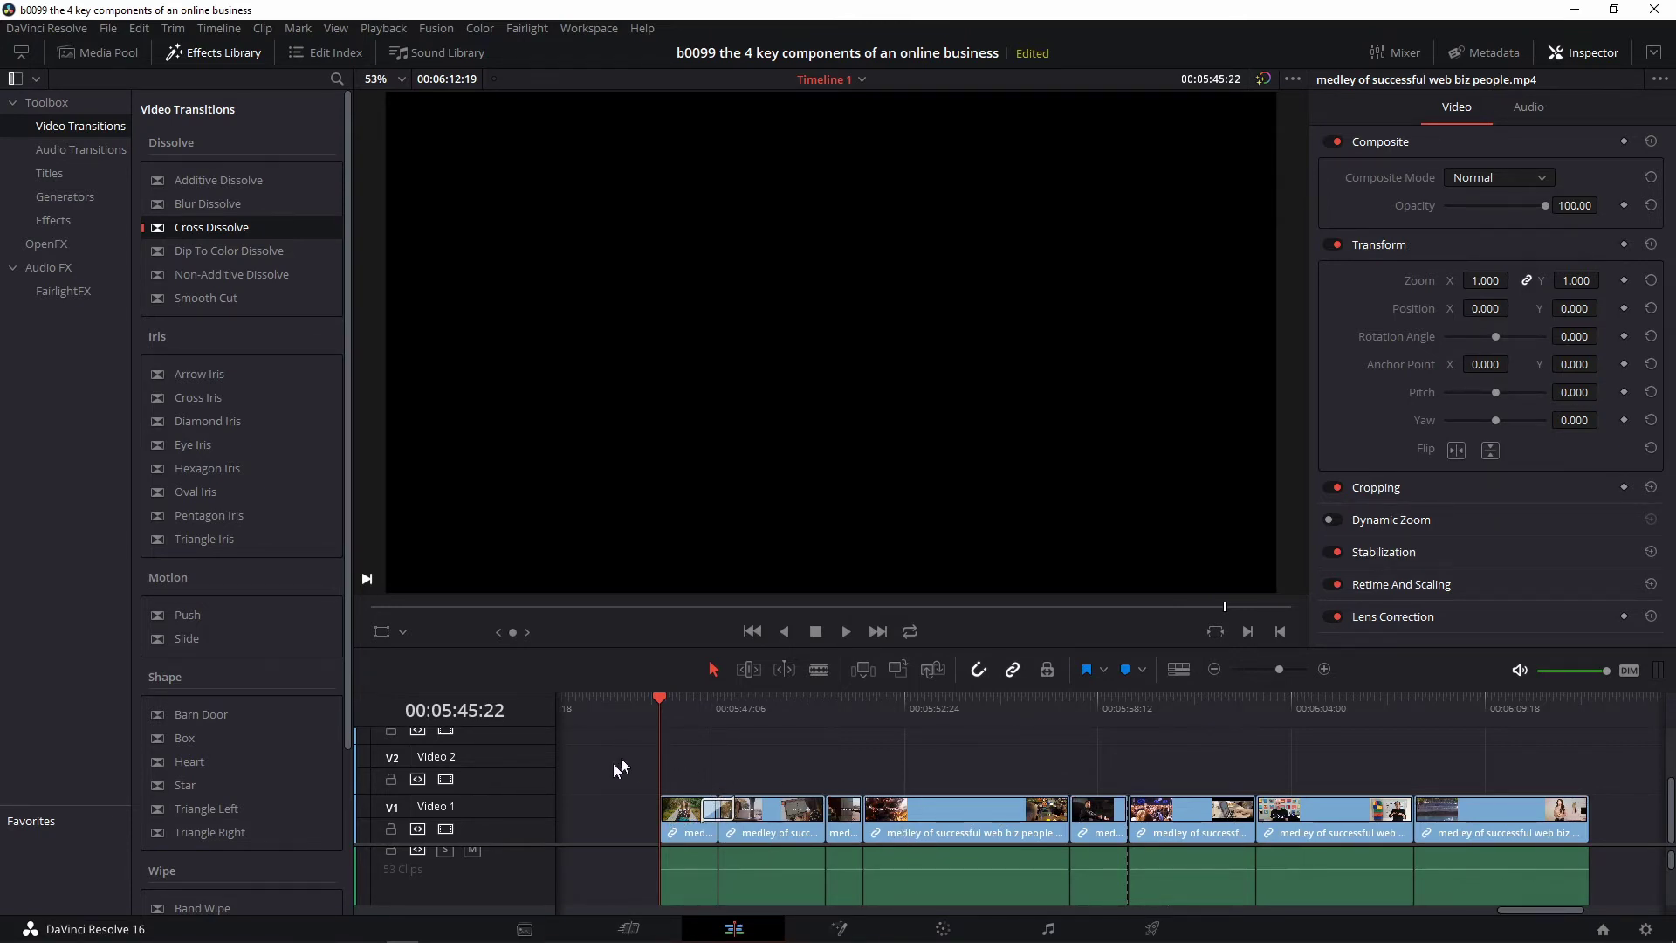
drag(626, 756, 1507, 867)
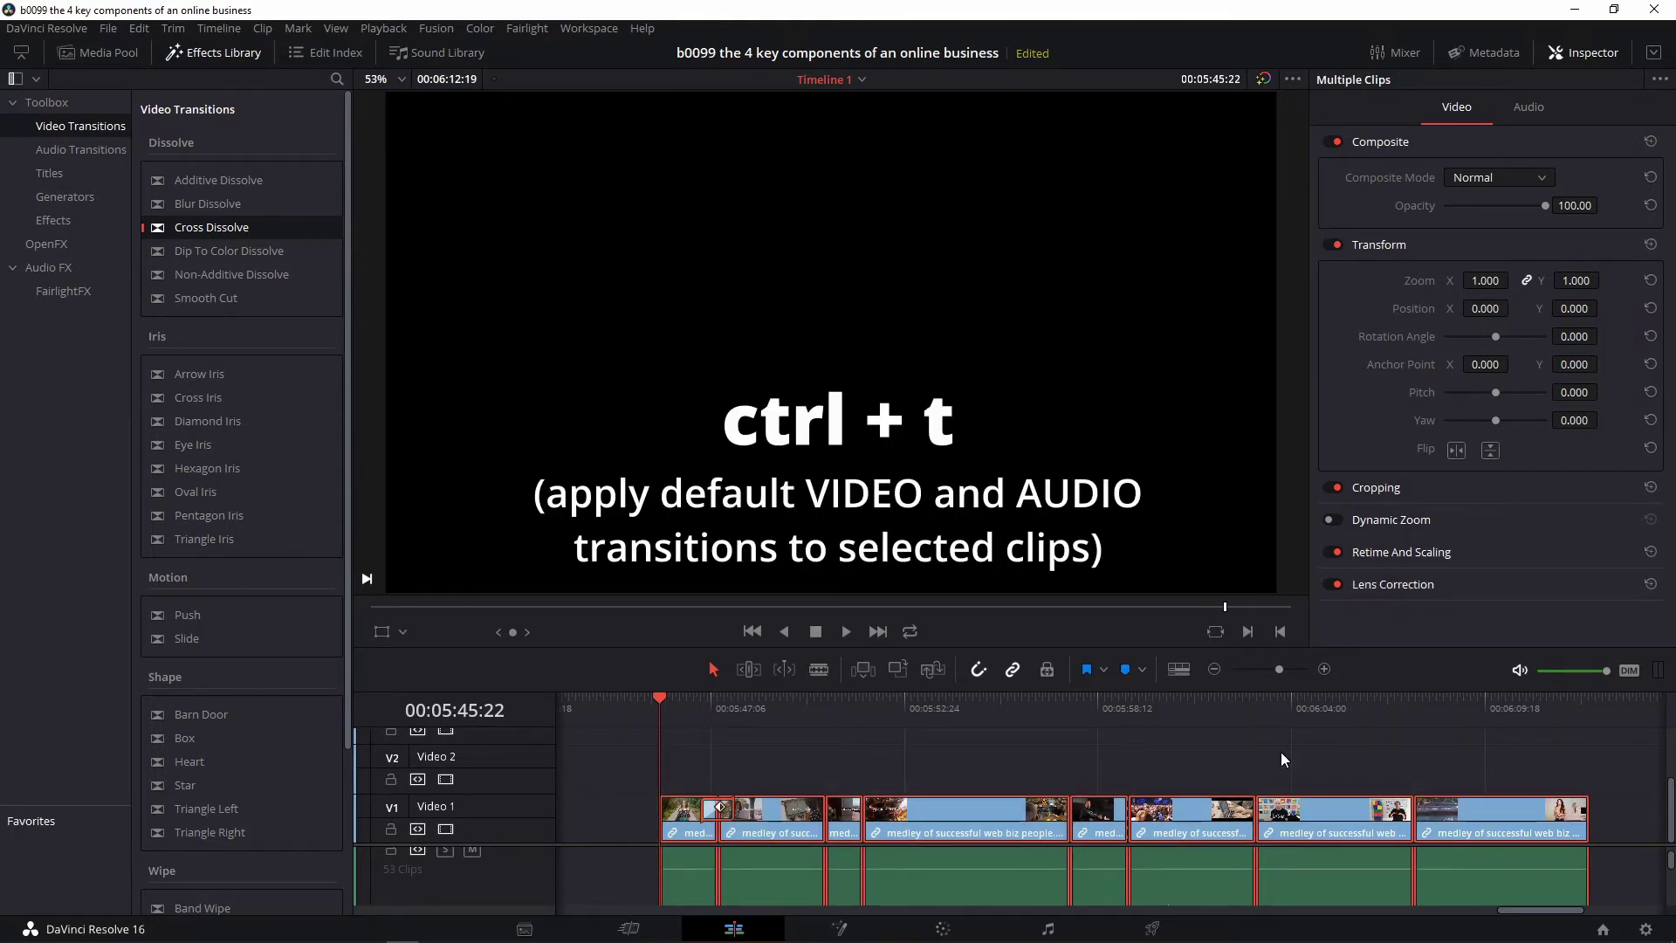
Apply default video and audio transitions to every cut with Ctrl+T, check Audio Transitions, then undo.
key(ctrl+t)
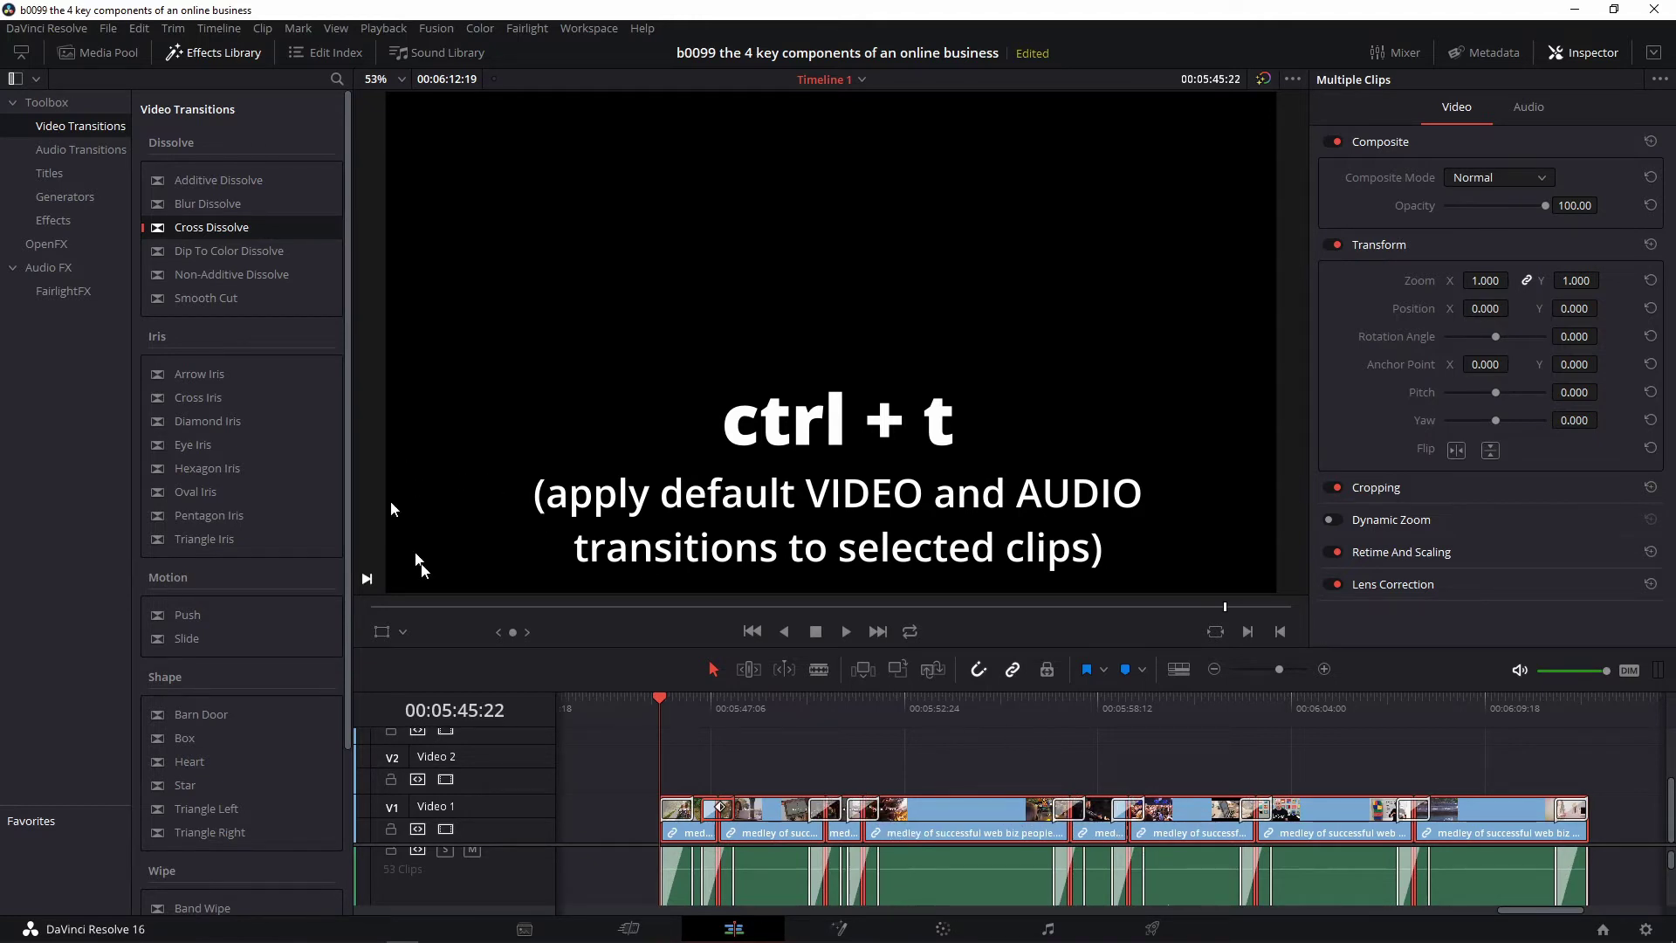
click(72, 154)
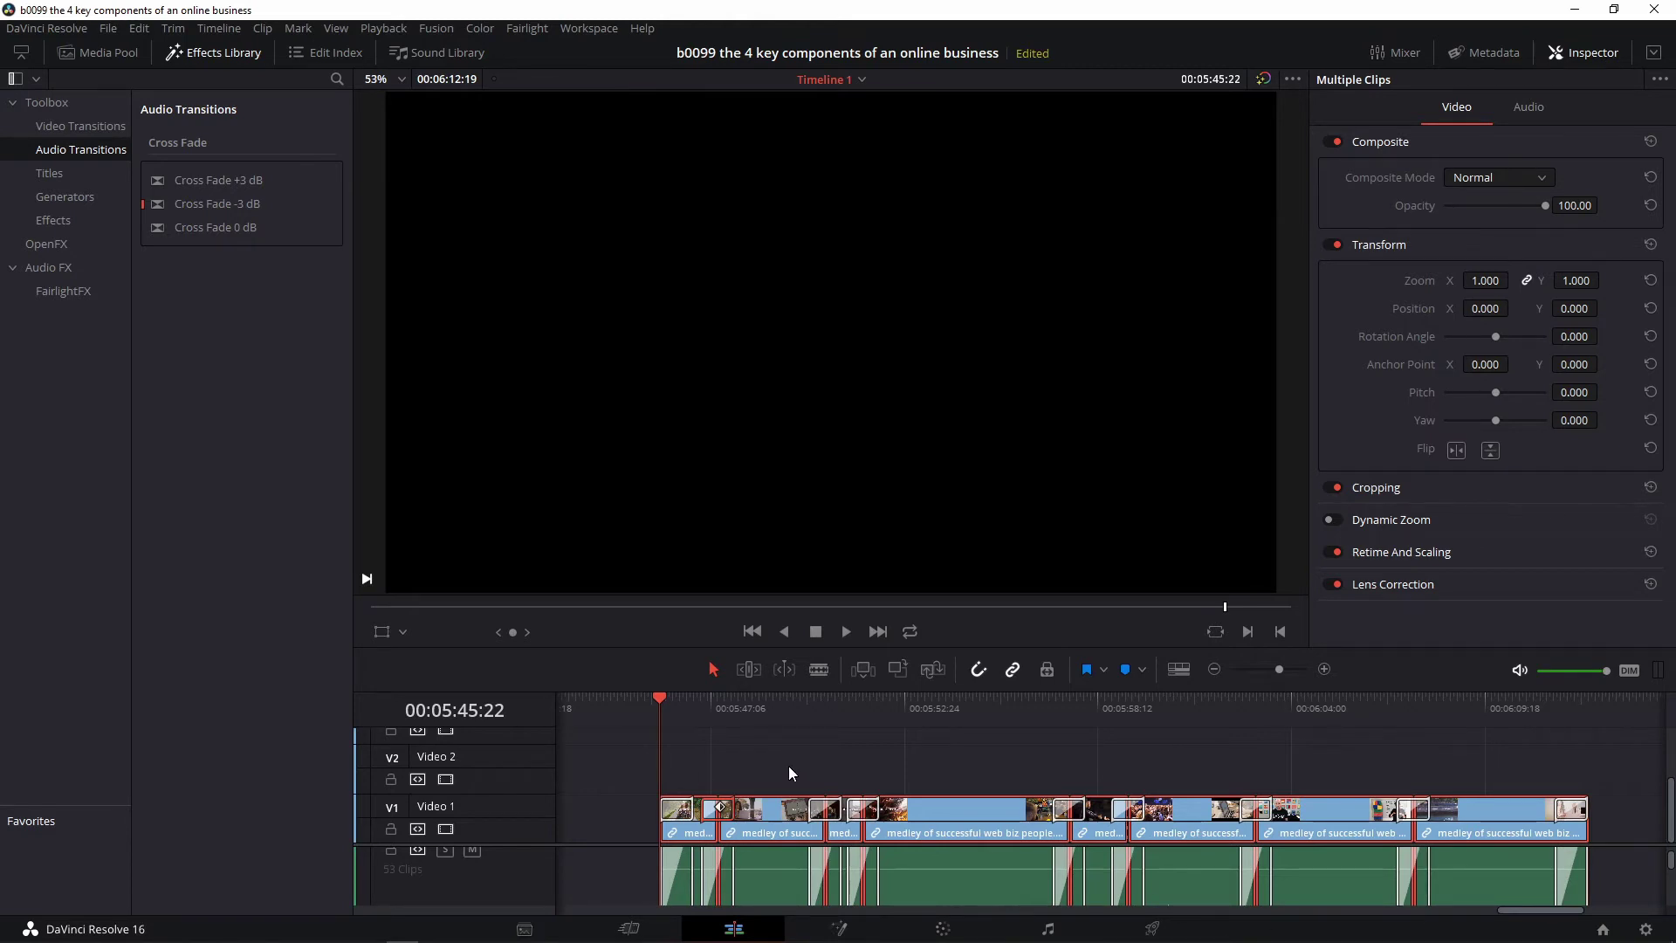
key(ctrl+z)
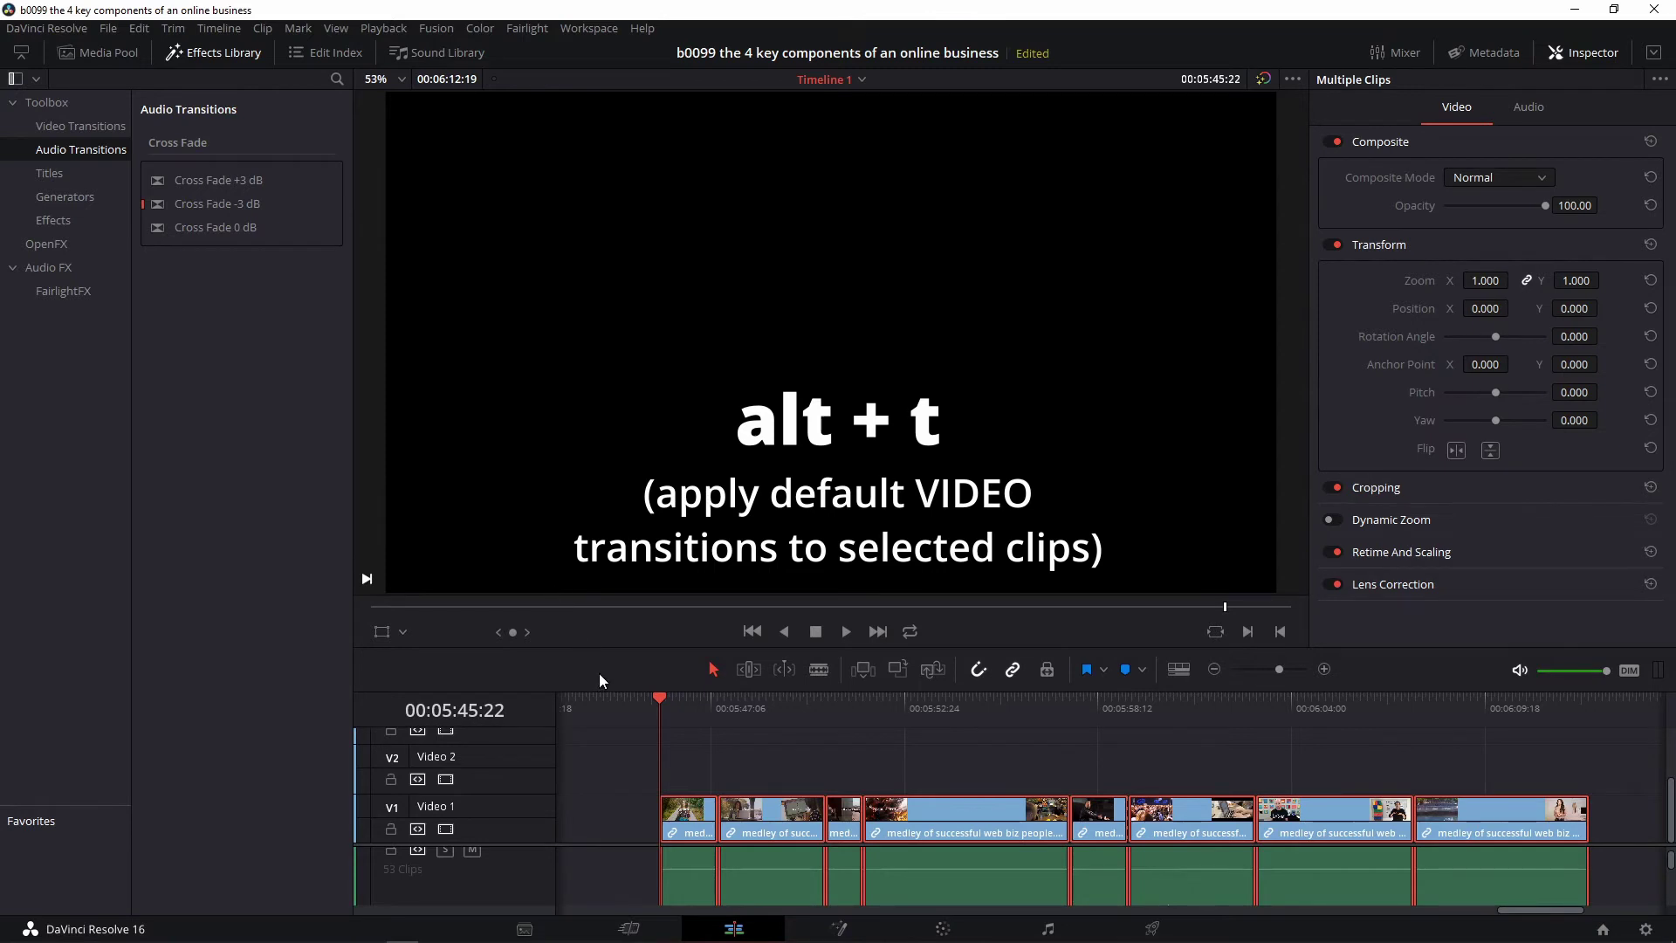
Apply the default Cross Dissolve to every Video 1 cut only with Alt+T, then deselect the clips.
key(alt+t)
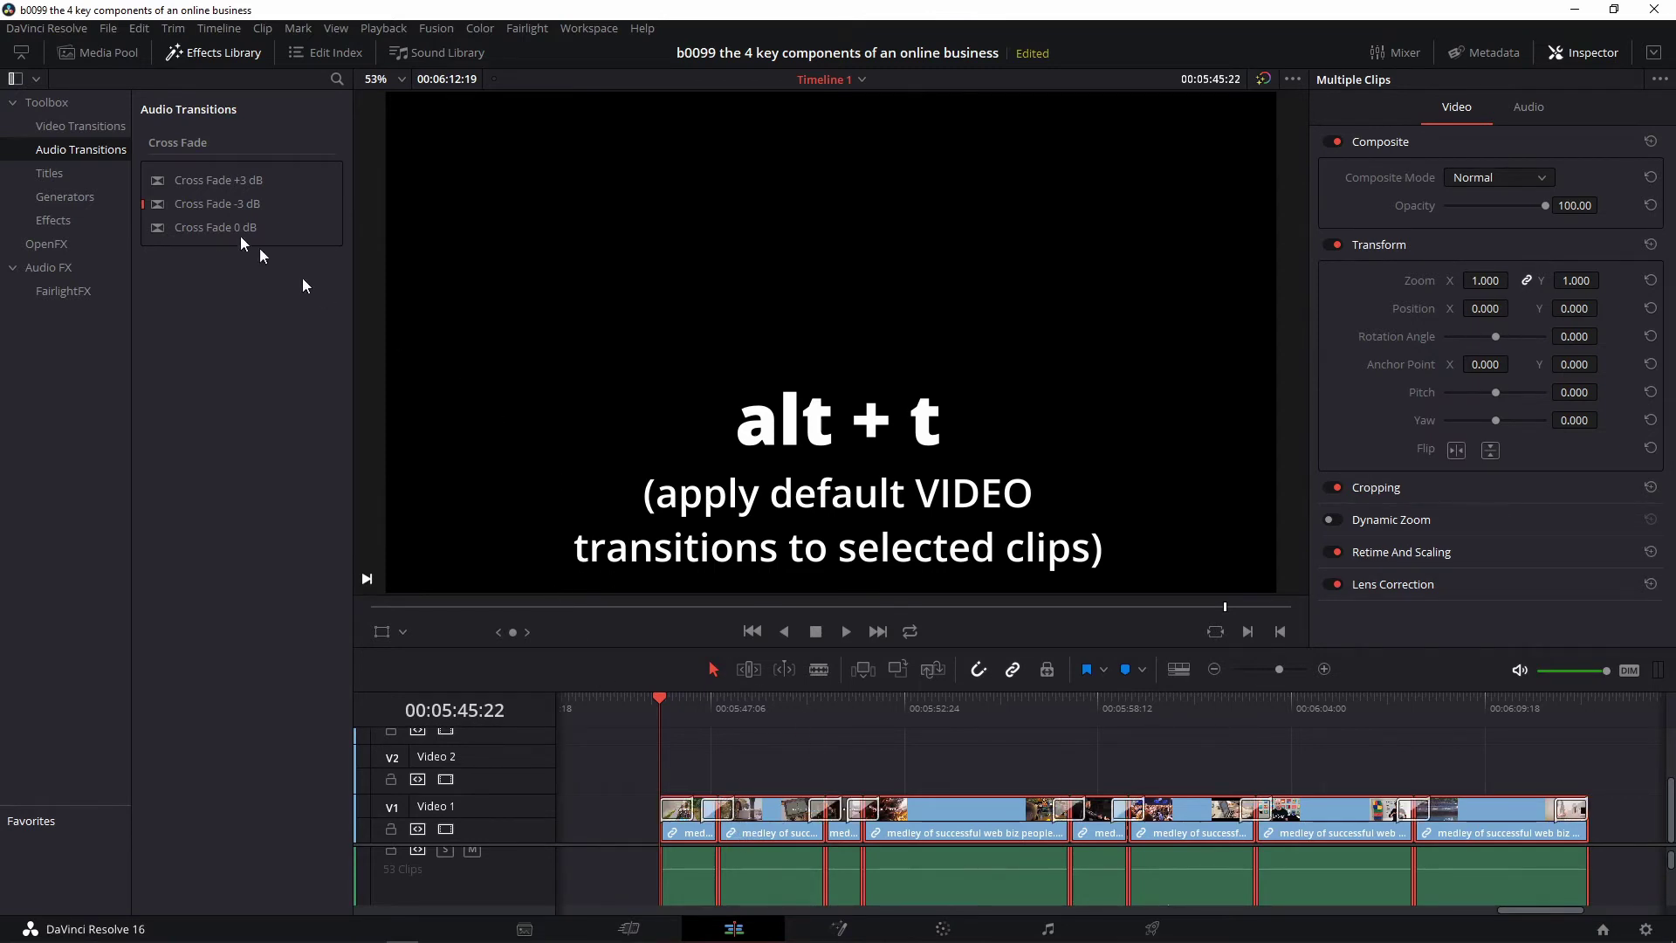
click(74, 131)
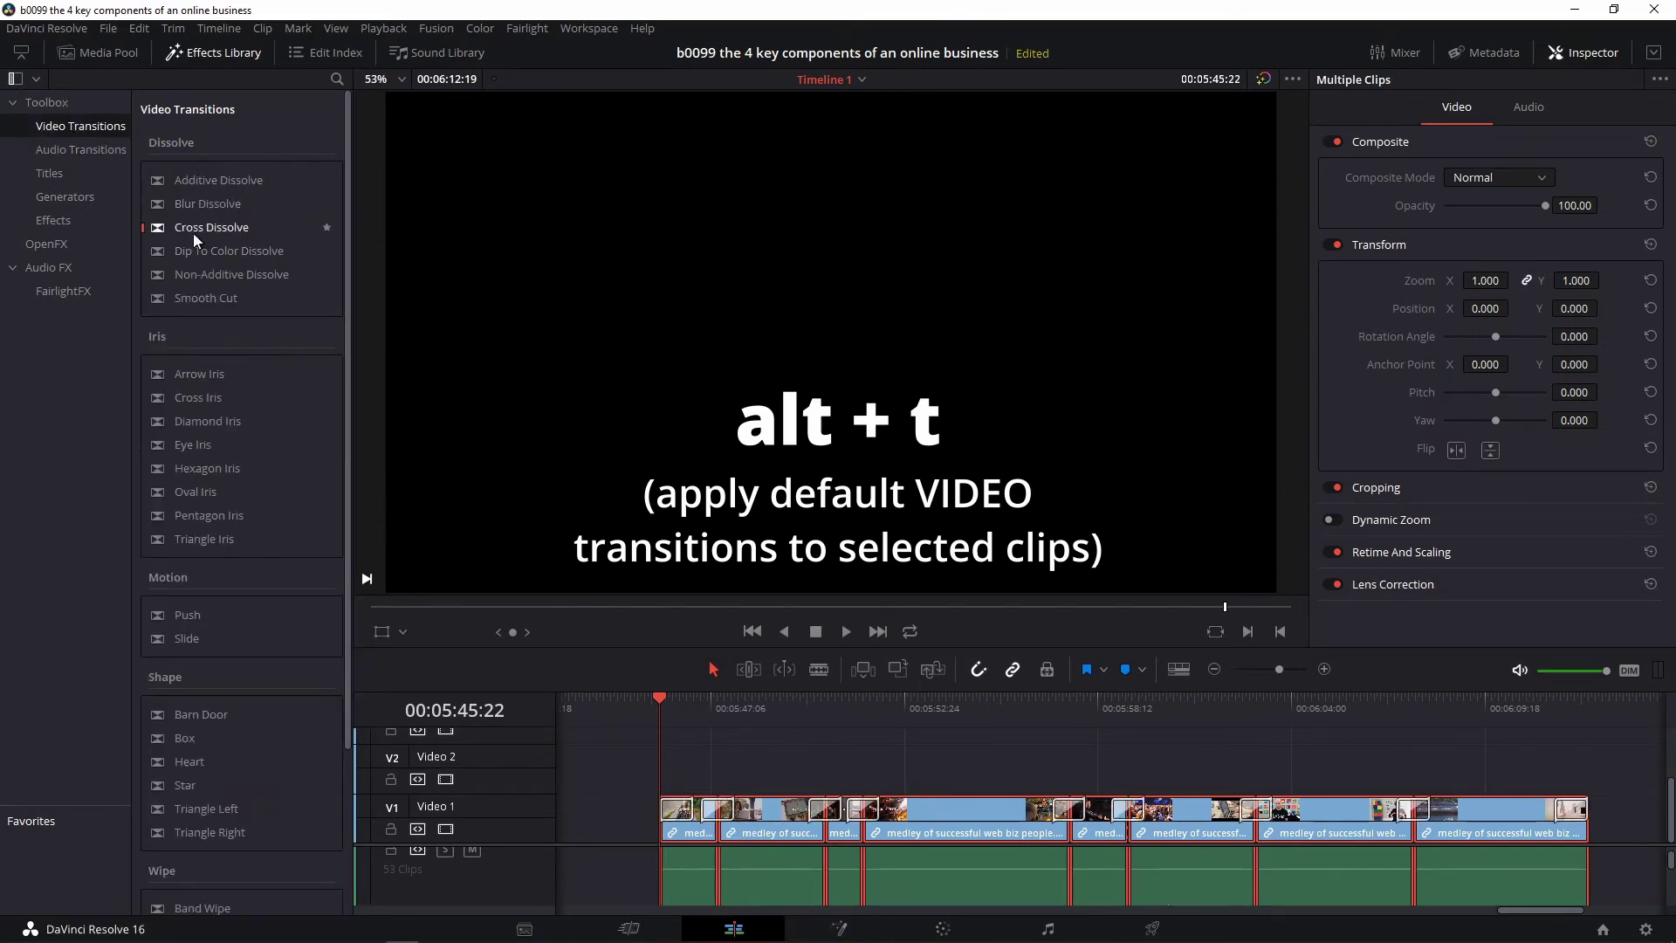
key(alt+t)
click(817, 770)
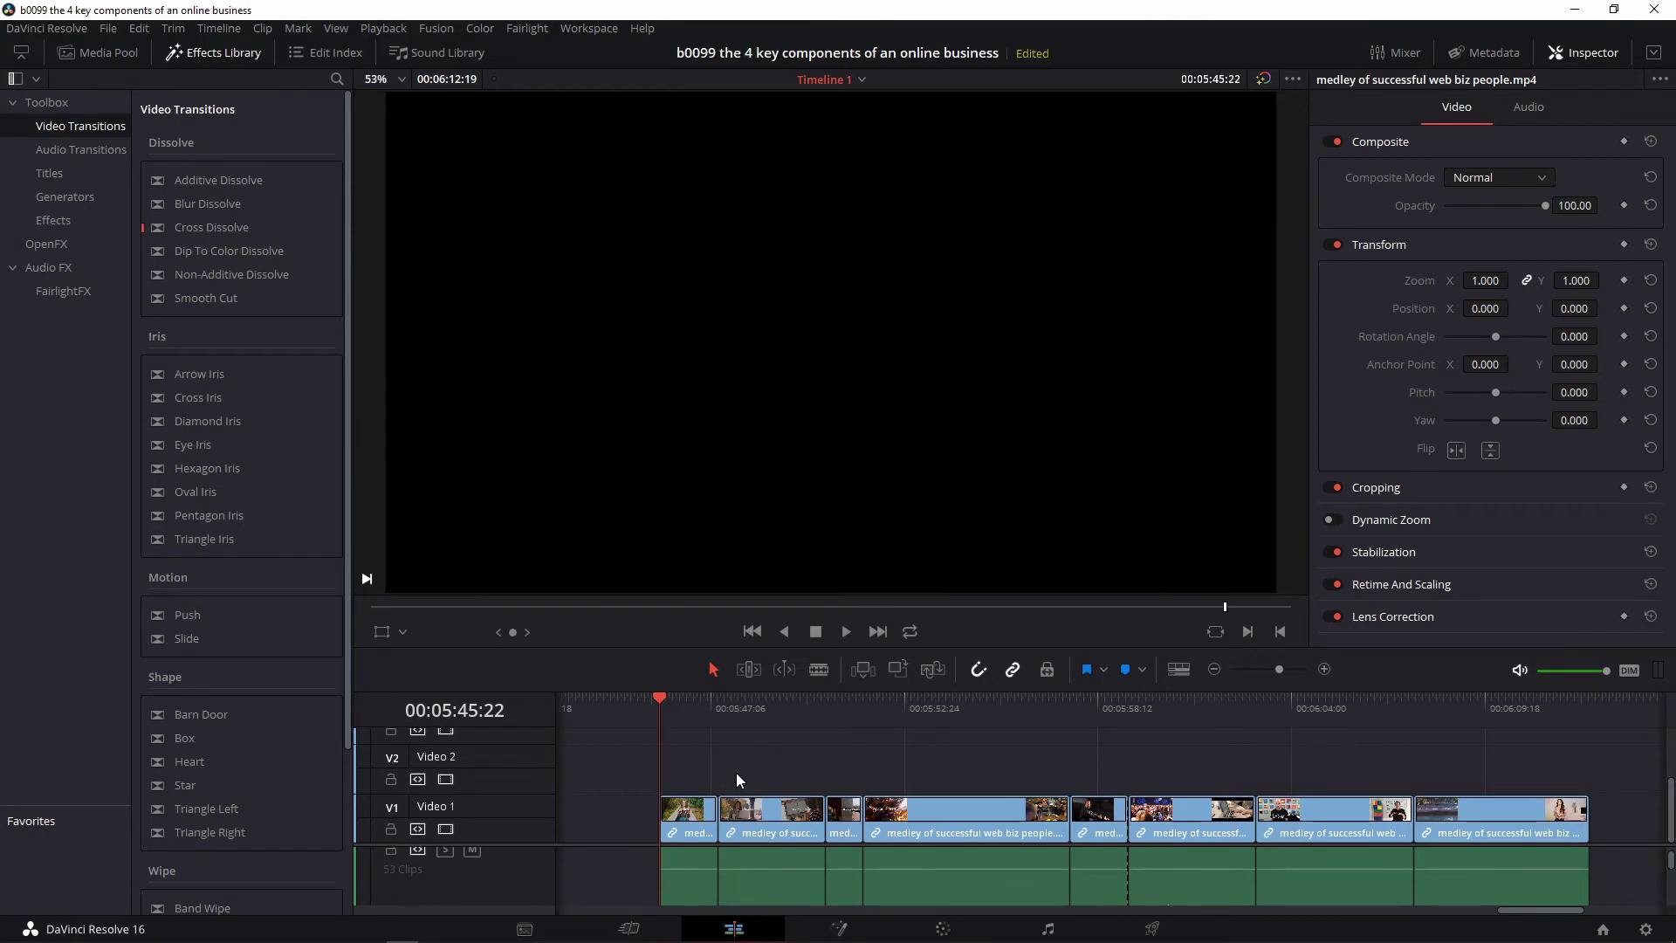
Select all V1/A1 clips and add Cross Fade -3 dB at every audio cut with Shift+T.
drag(653, 747, 1519, 892)
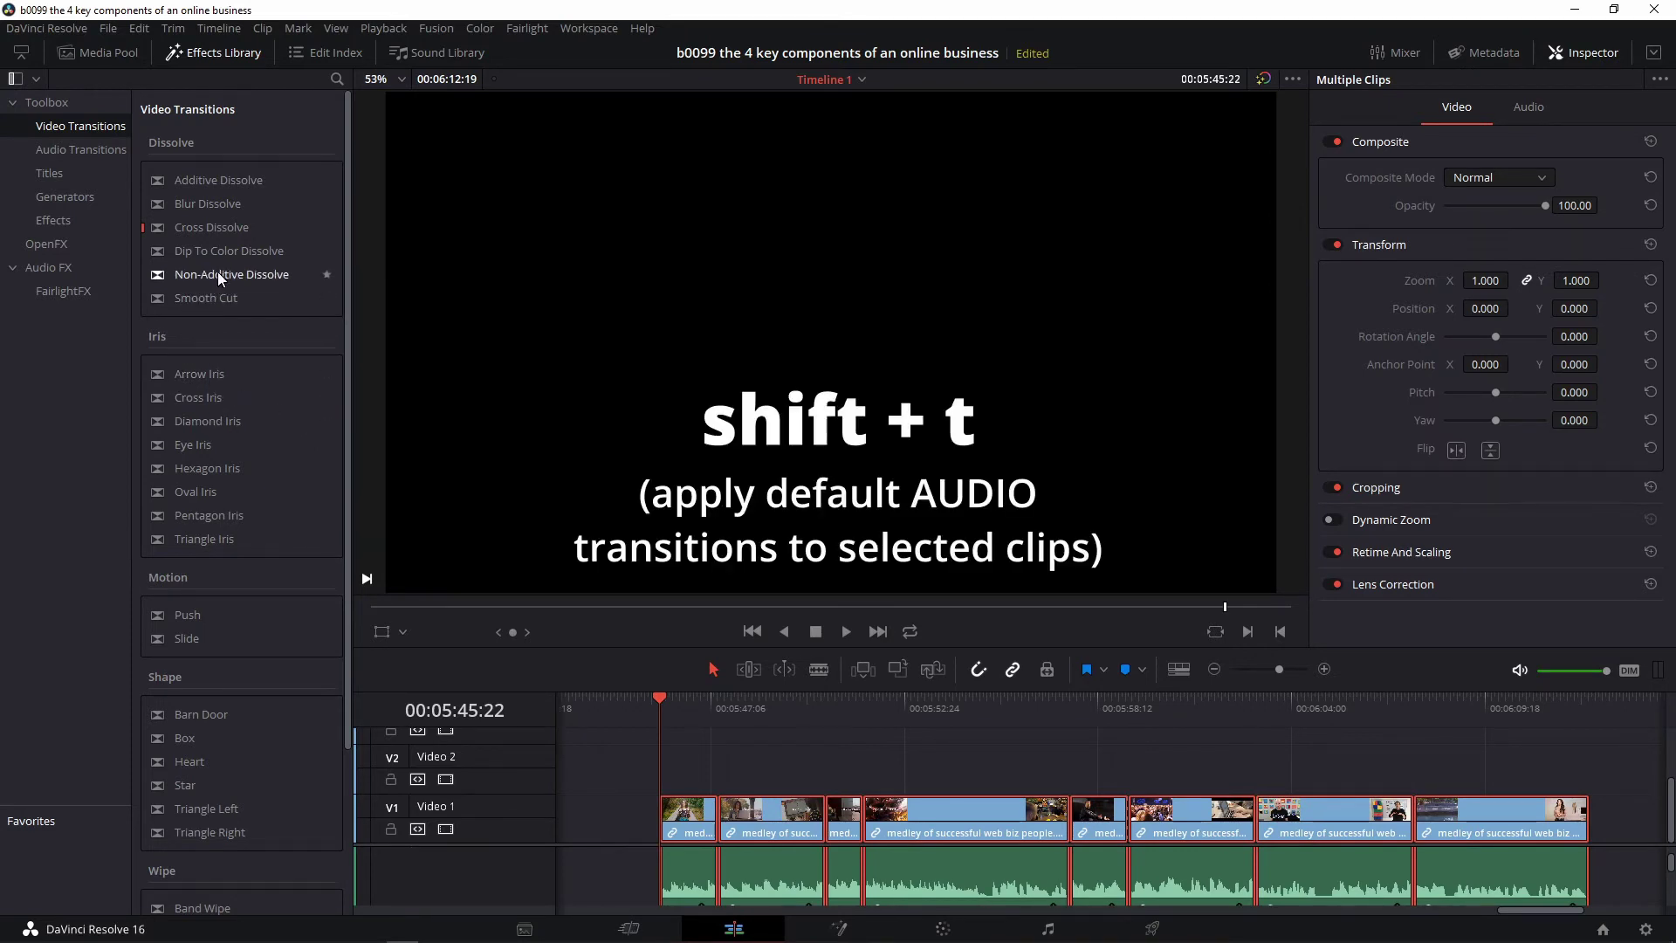
key(shift+t)
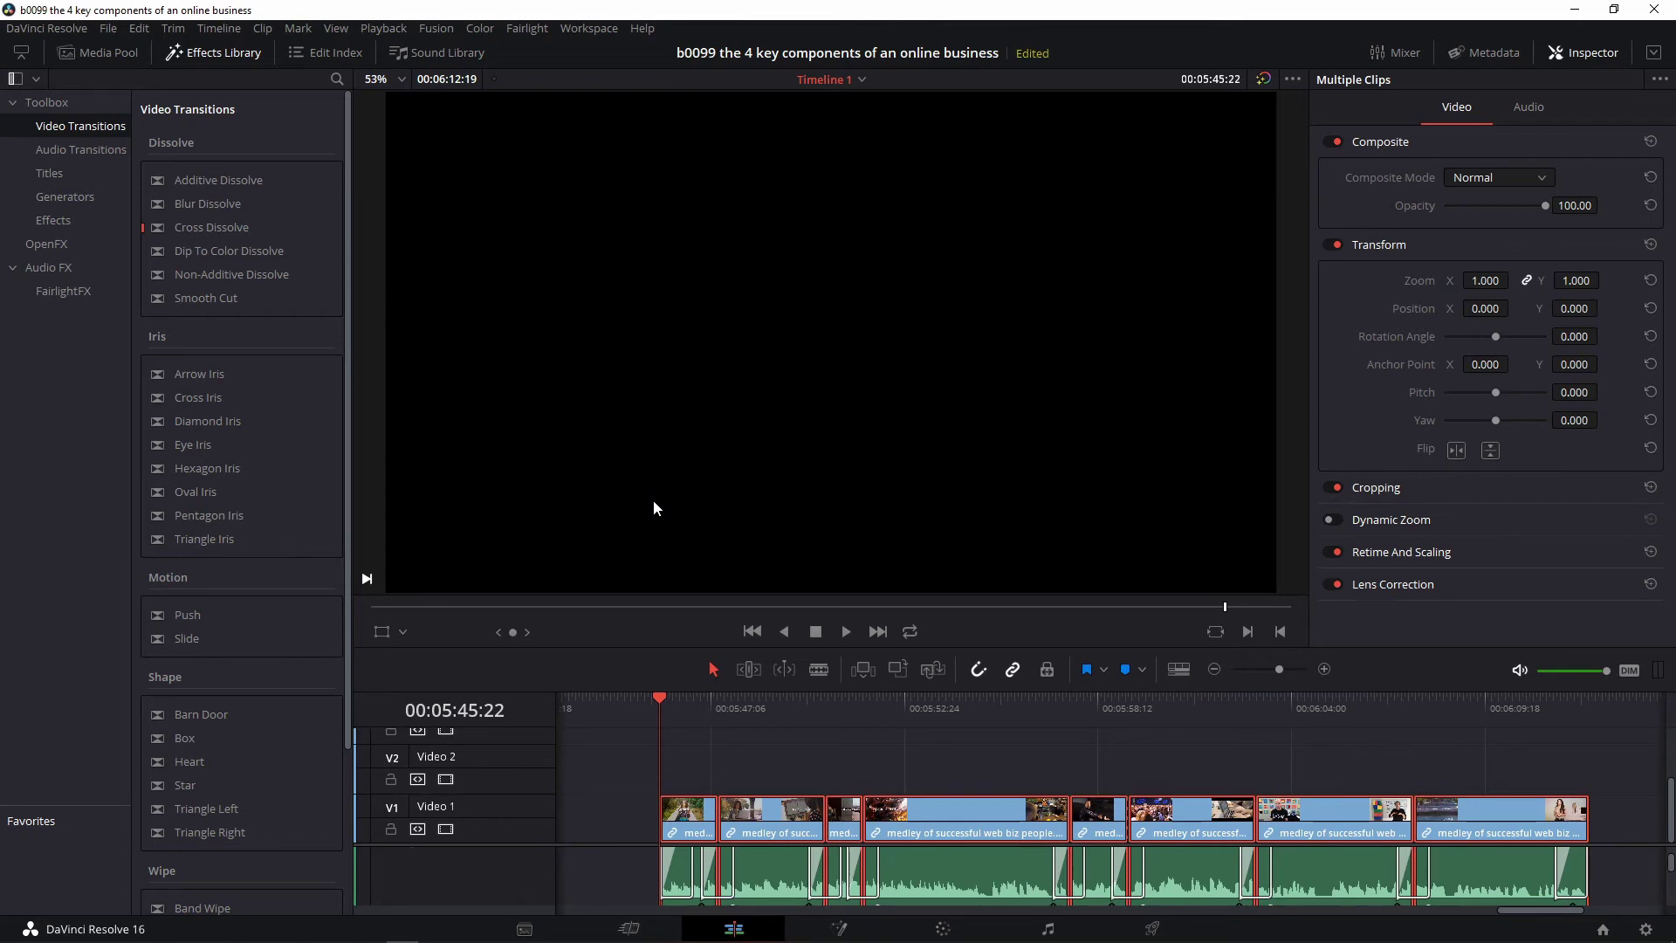
Undo the last change and switch the viewer to full-screen playback with Ctrl+F.
key(ctrl+z)
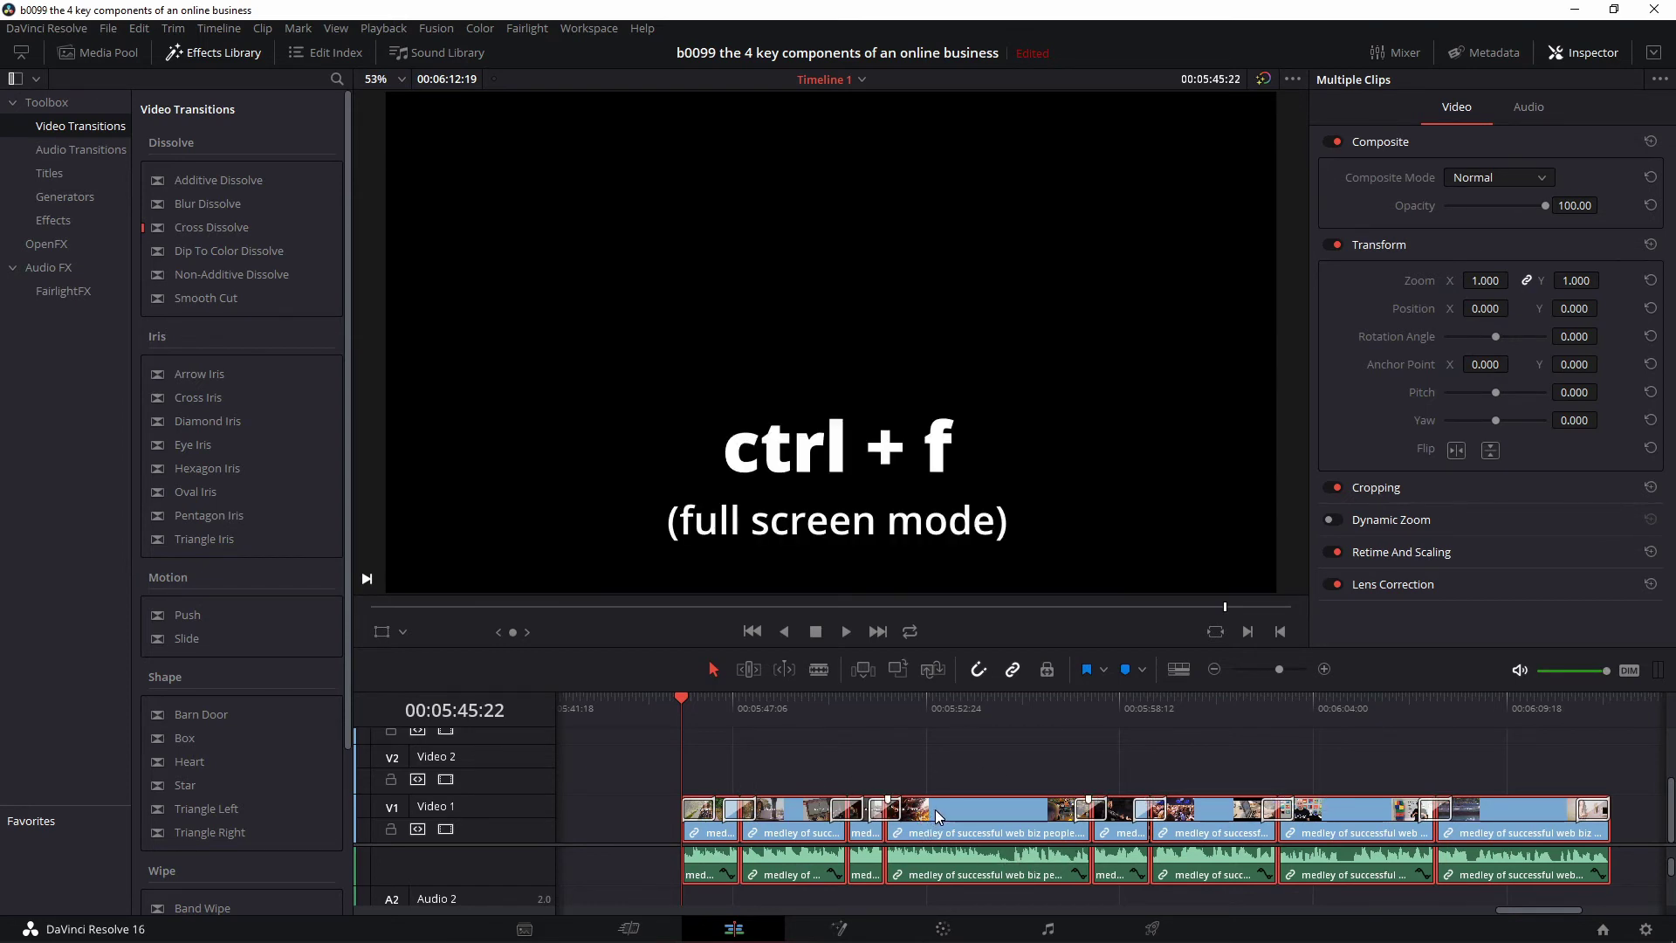
key(ctrl+f)
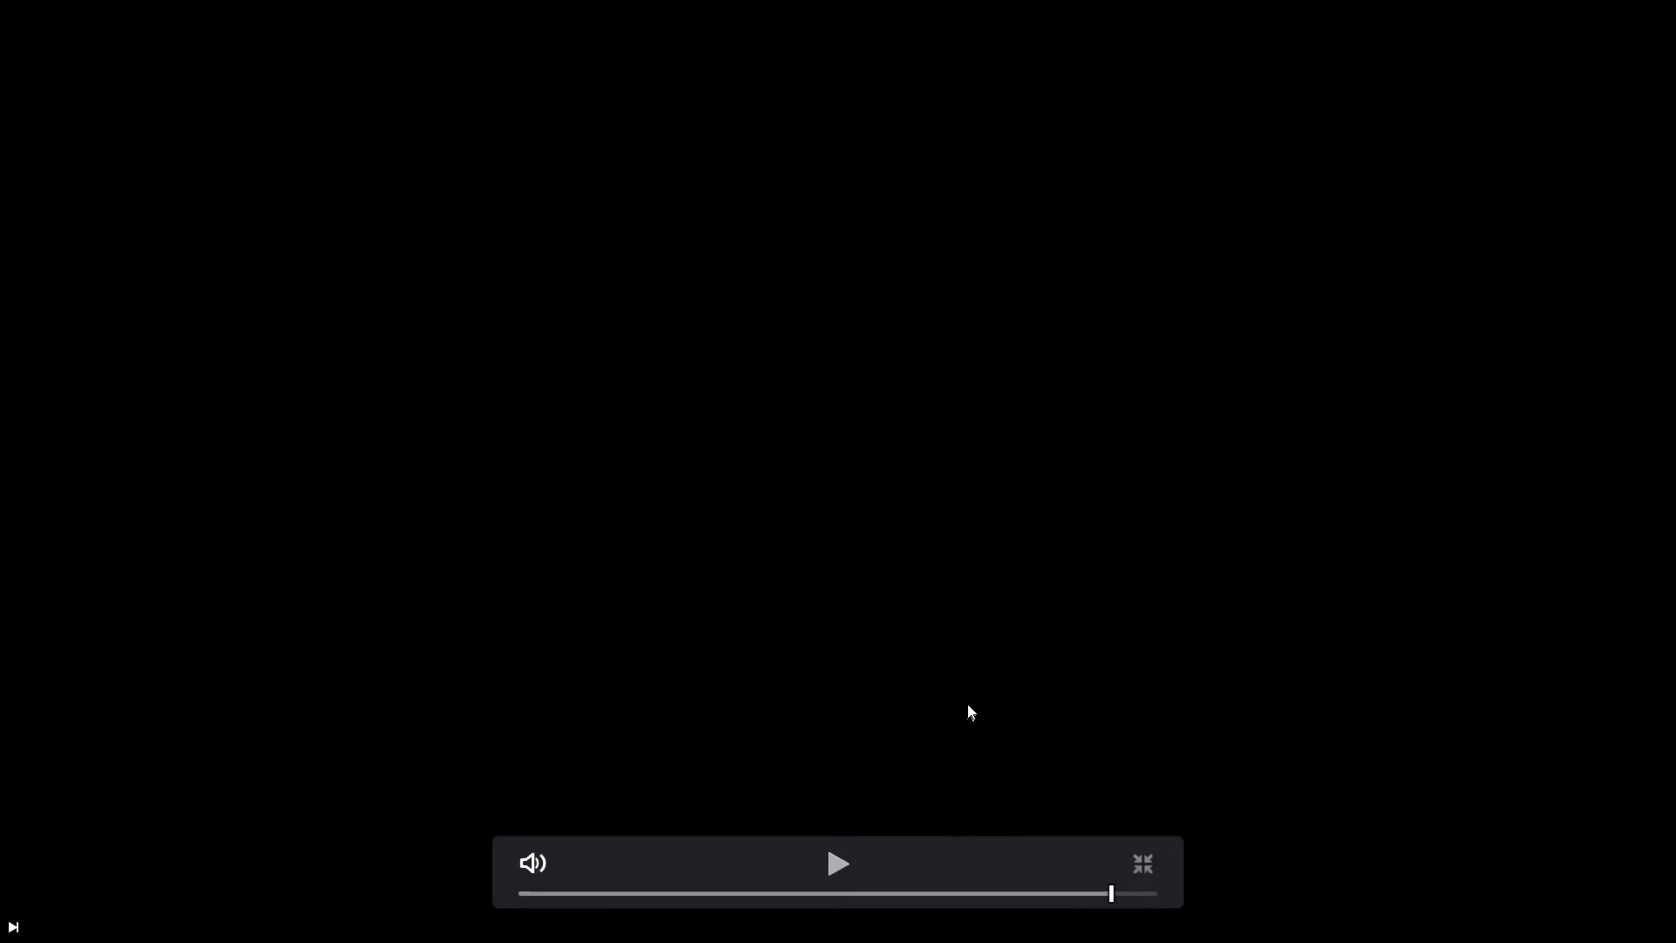